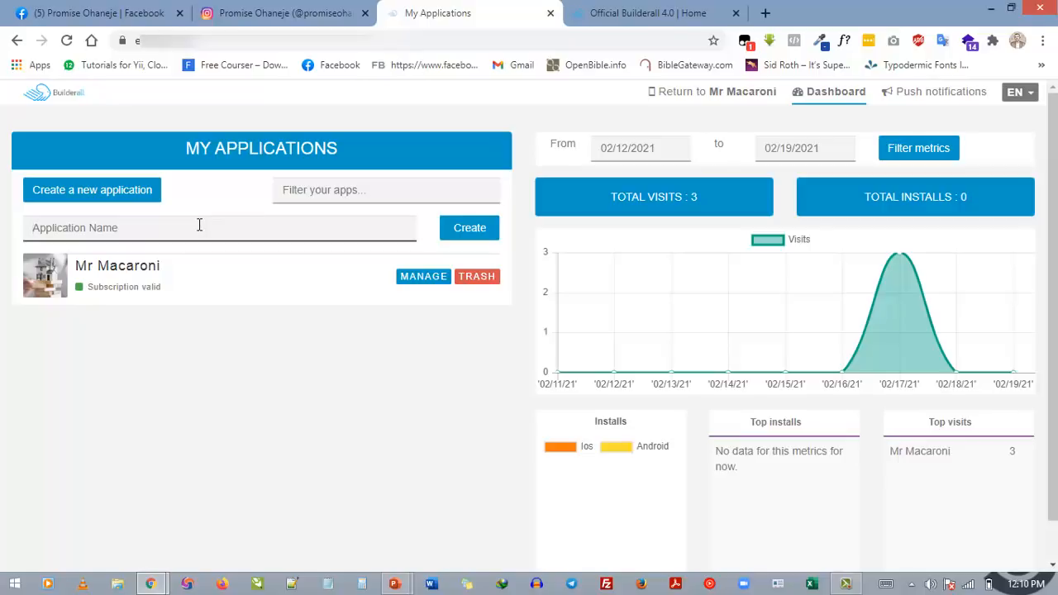
Create an application named Training App and complete its order with the free Web Publishing subscription
text(Train)
click(480, 229)
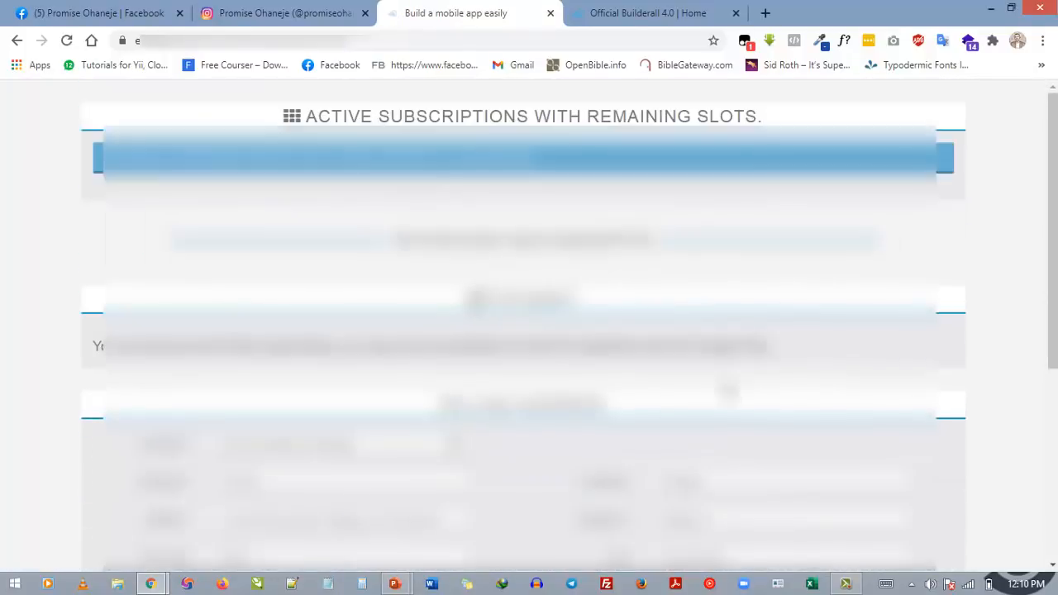
scroll(399, 440, down, 5)
click(112, 461)
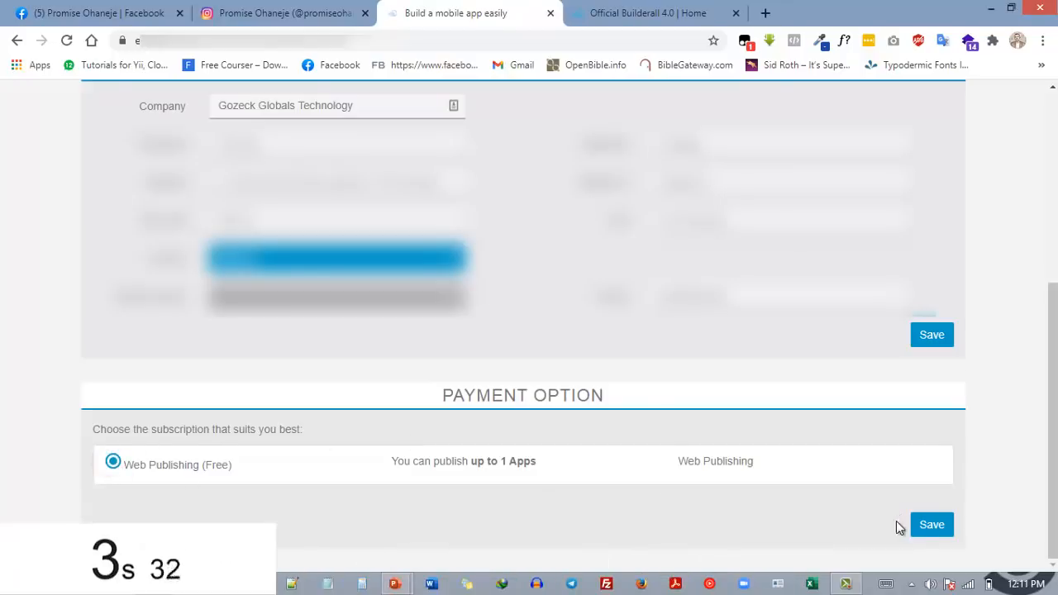
click(931, 525)
scroll(716, 469, down, 2)
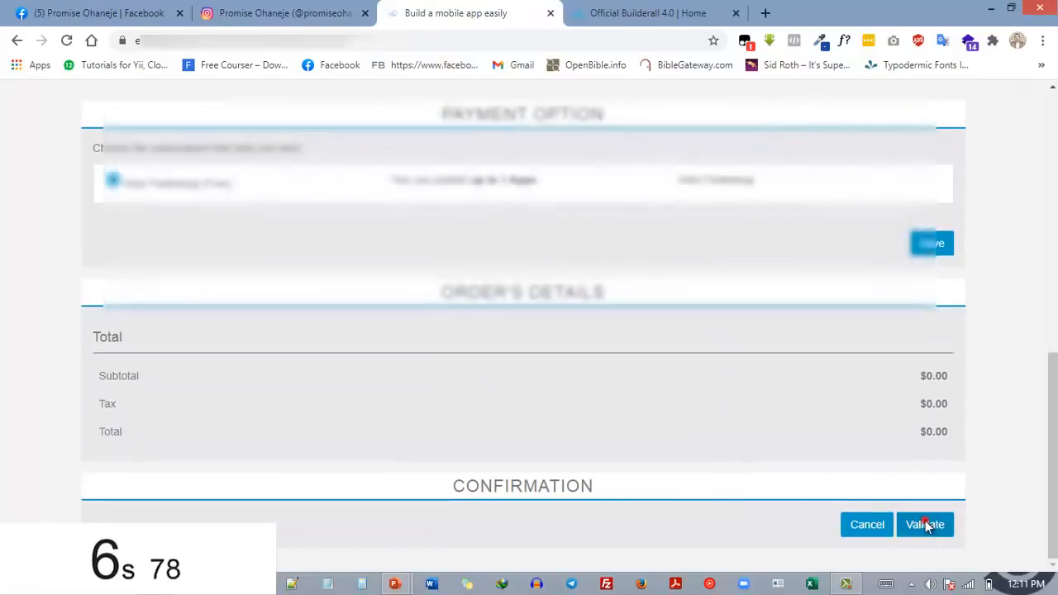
click(926, 522)
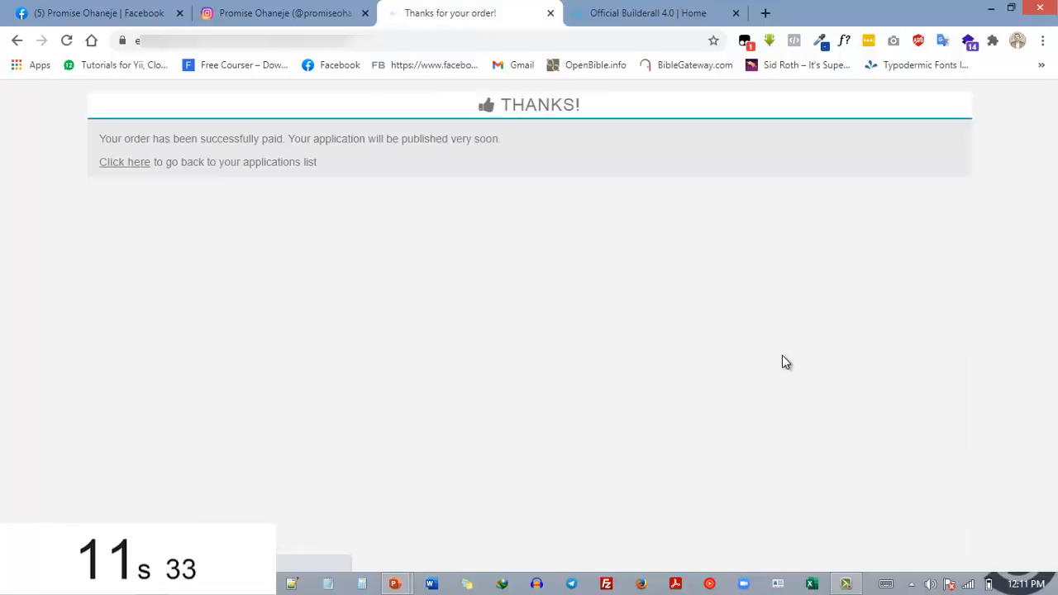
Open Training App from the applications list for editing and apply the Red&Co template to it
click(125, 162)
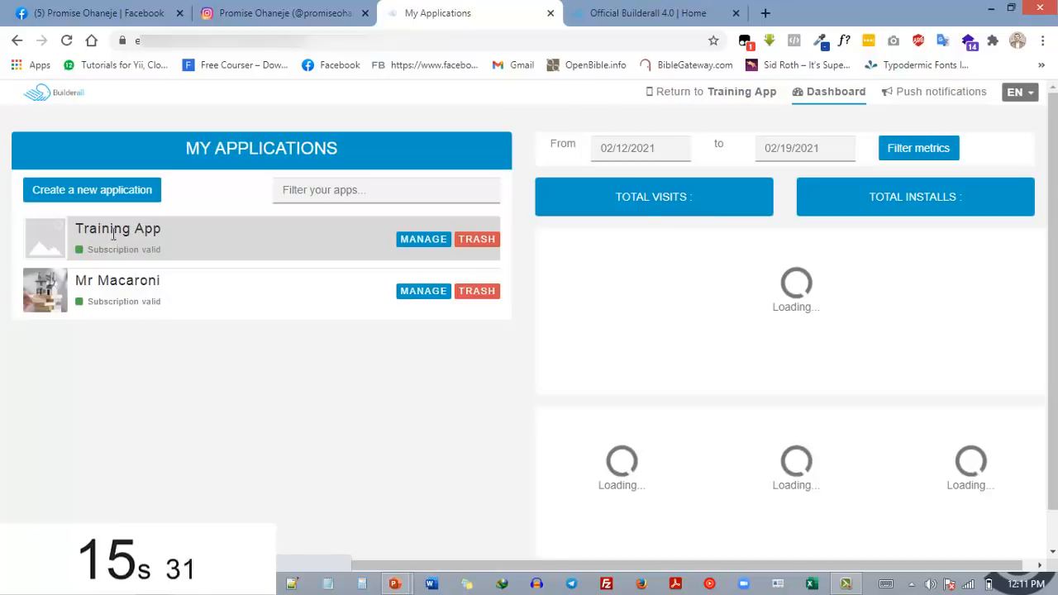
click(424, 242)
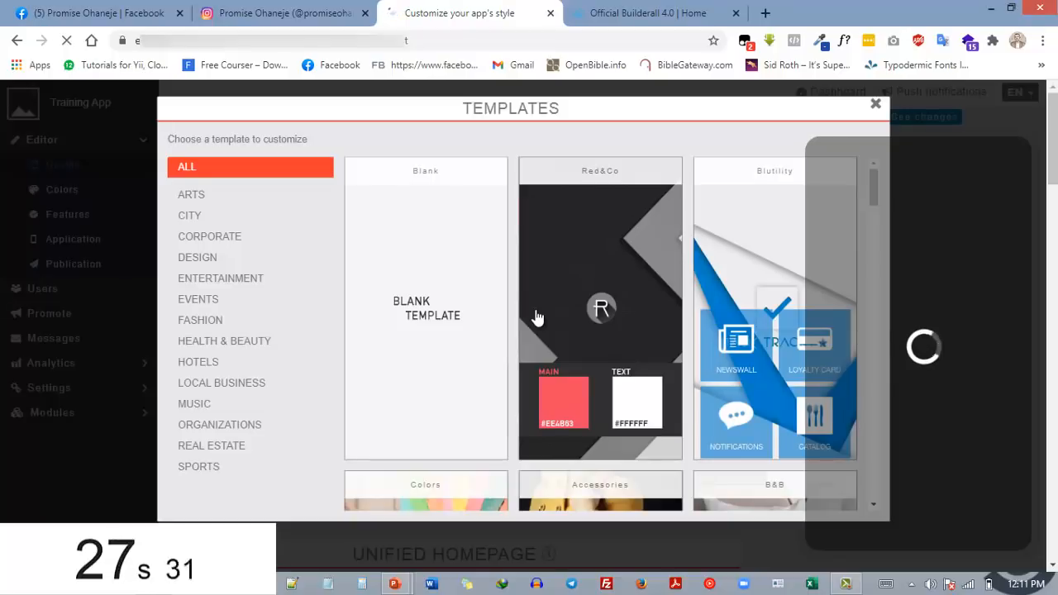
scroll(535, 317, down, 3)
scroll(536, 317, up, 3)
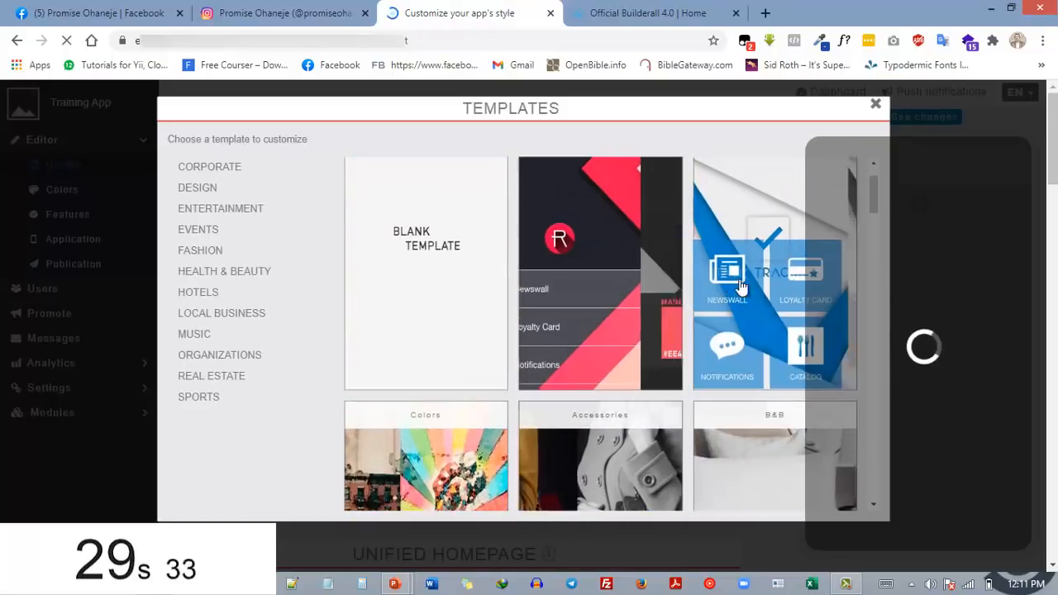
click(589, 267)
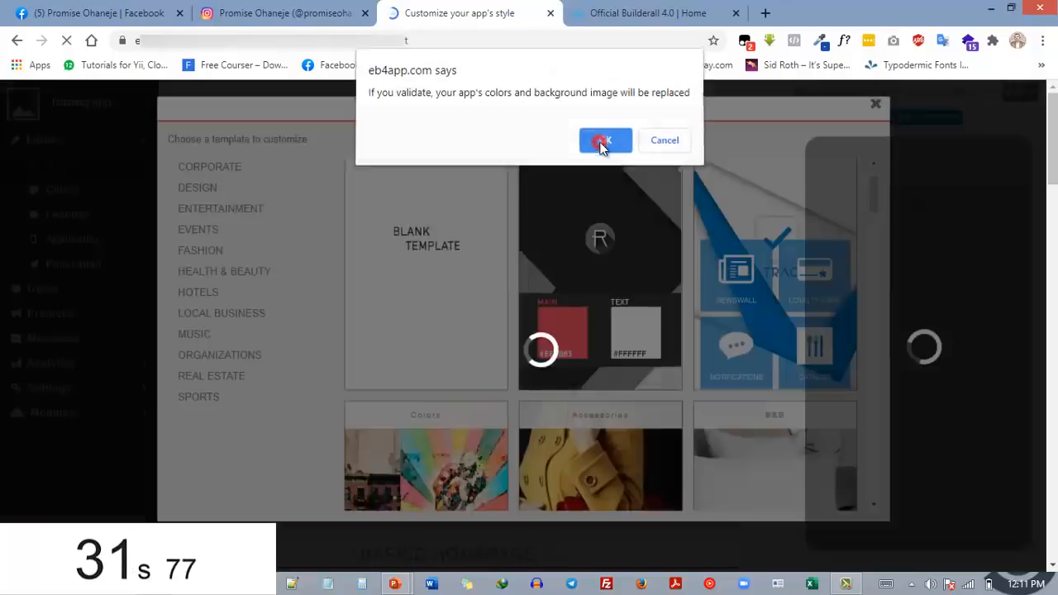
click(604, 143)
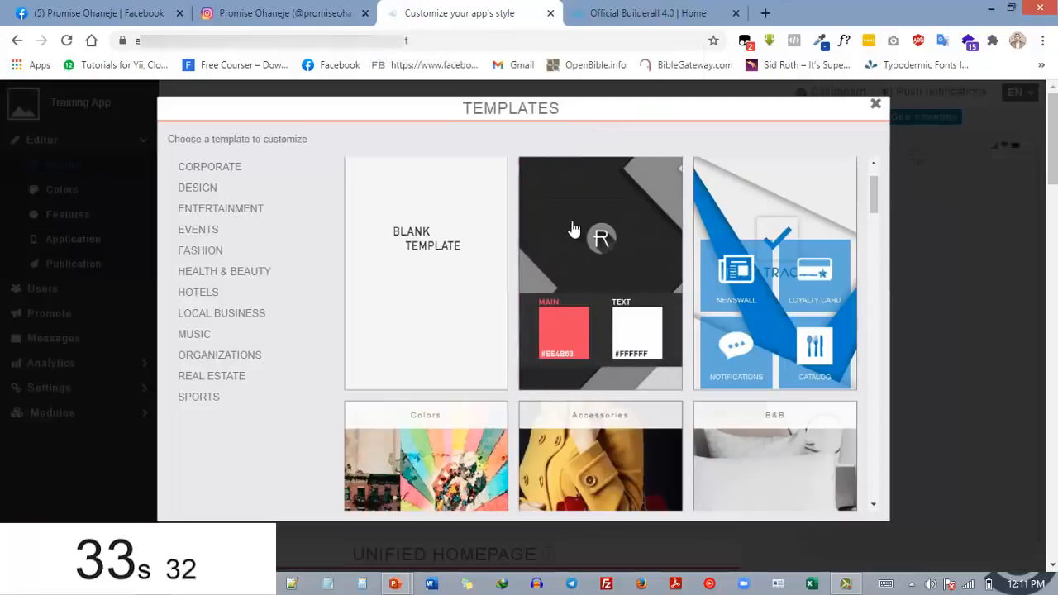
click(597, 285)
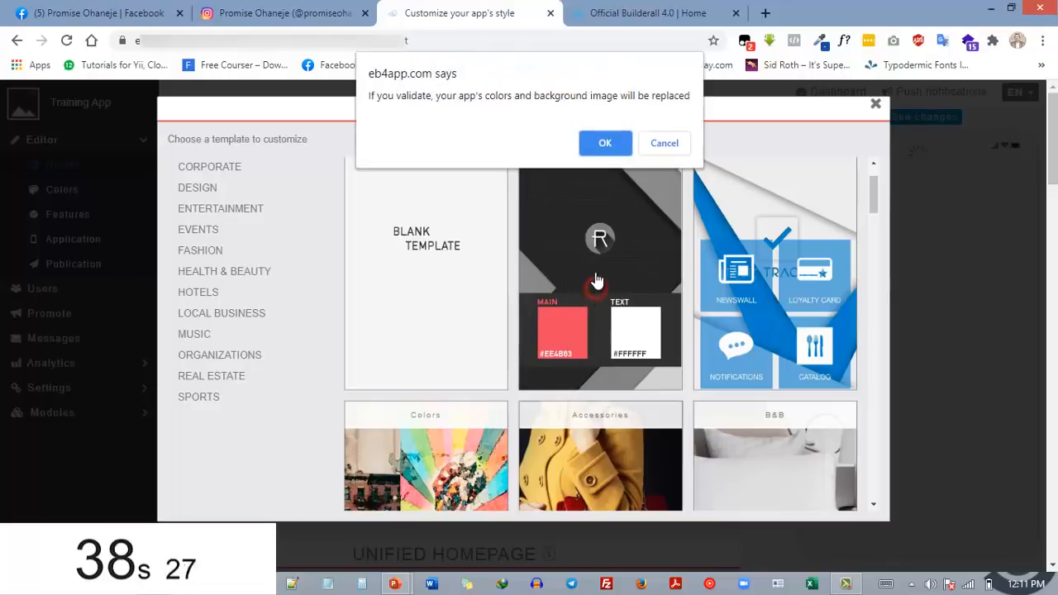
click(606, 143)
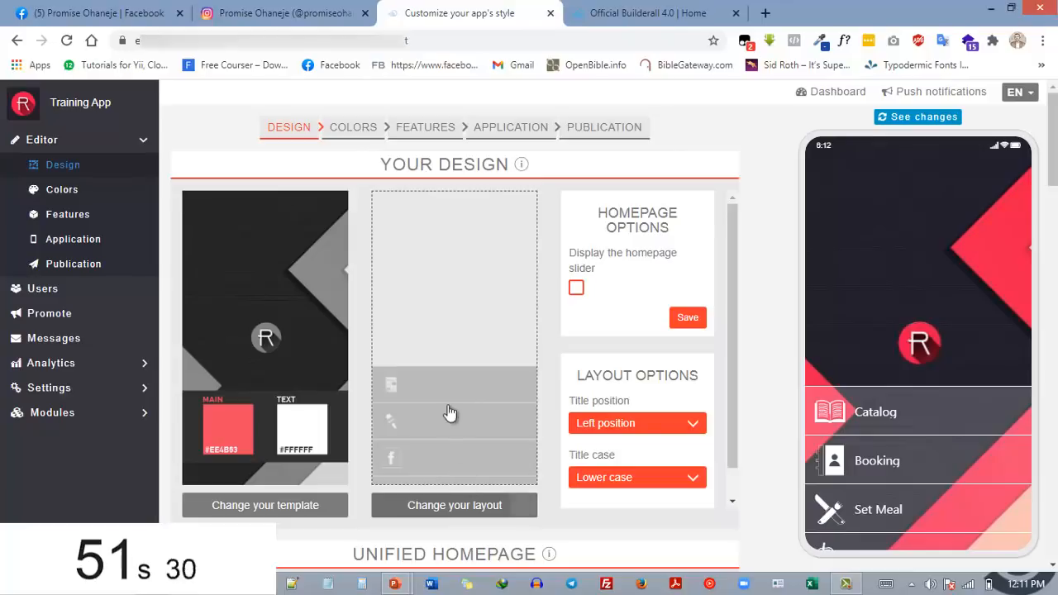
Look over the layouts available for the app's homepage, keeping the current layout
click(467, 512)
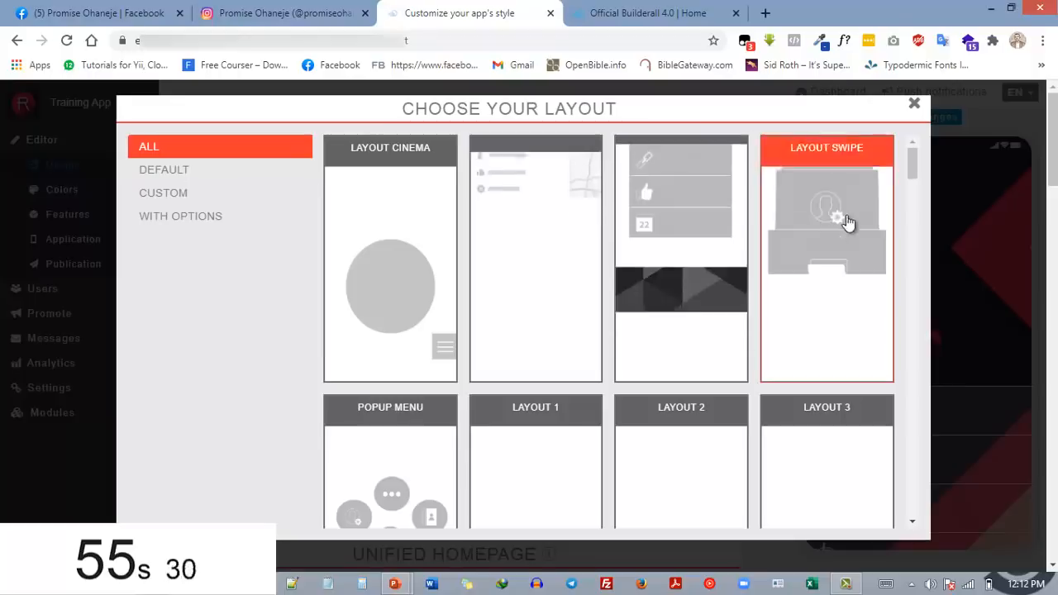
drag(913, 165, 932, 154)
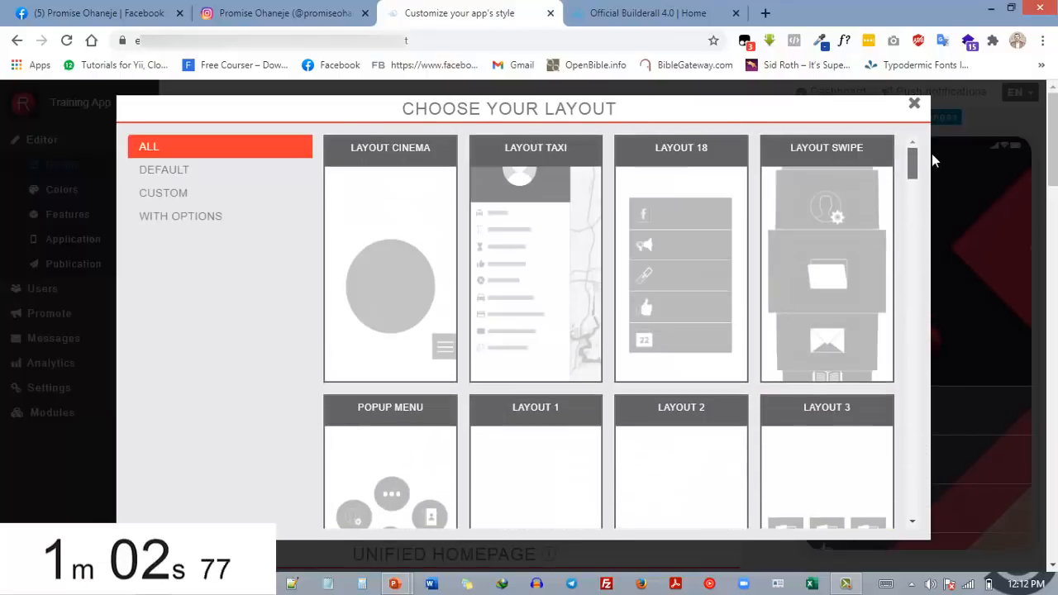
click(913, 109)
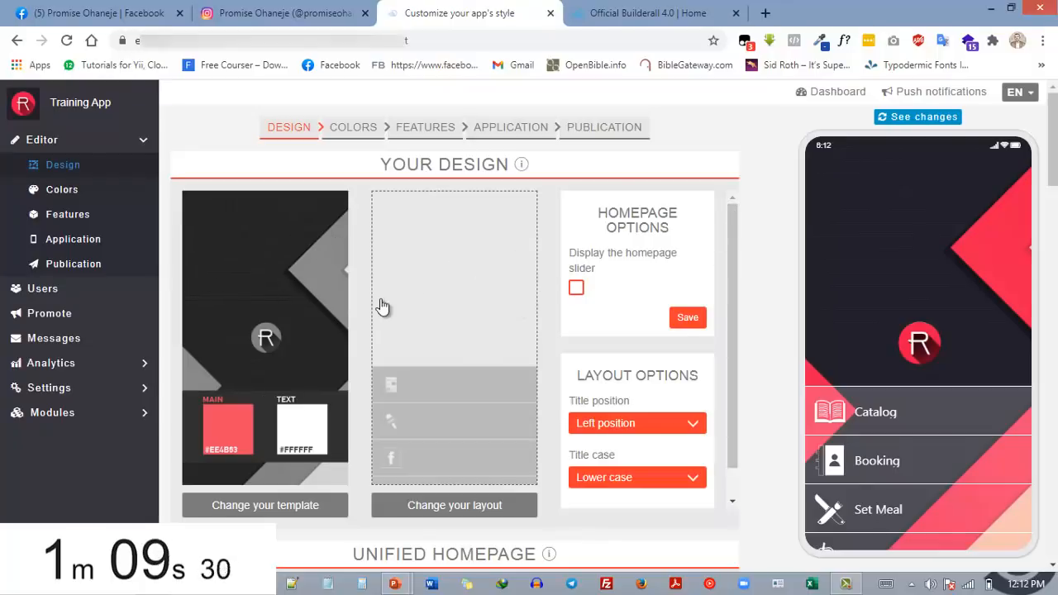
Review the remaining design settings, including the homepage overlay, status bar options, localization and font families
scroll(526, 450, down, 2)
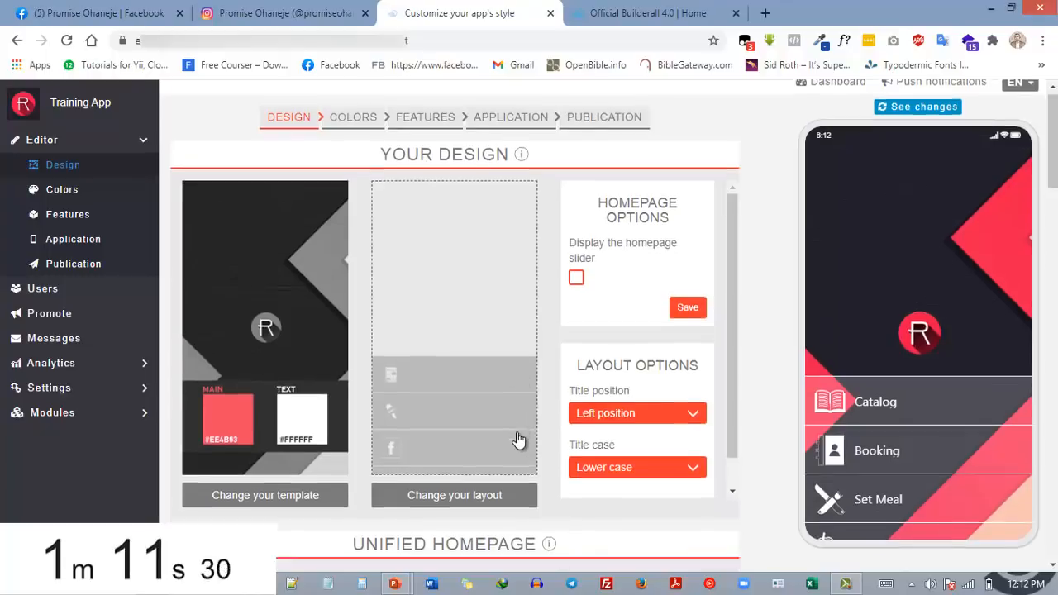
scroll(779, 325, down, 5)
scroll(779, 331, down, 3)
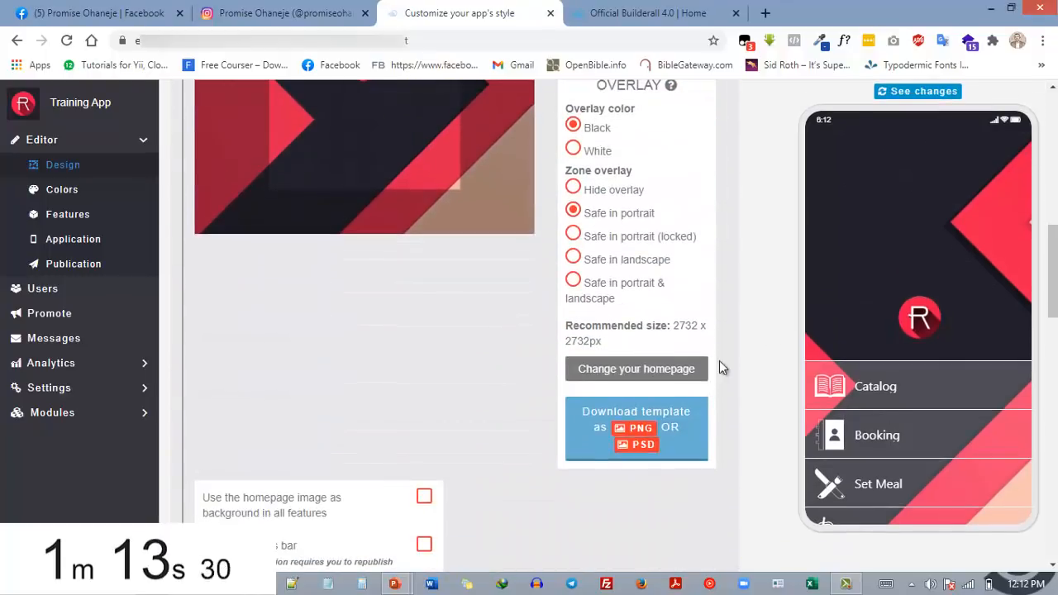
scroll(414, 422, down, 2)
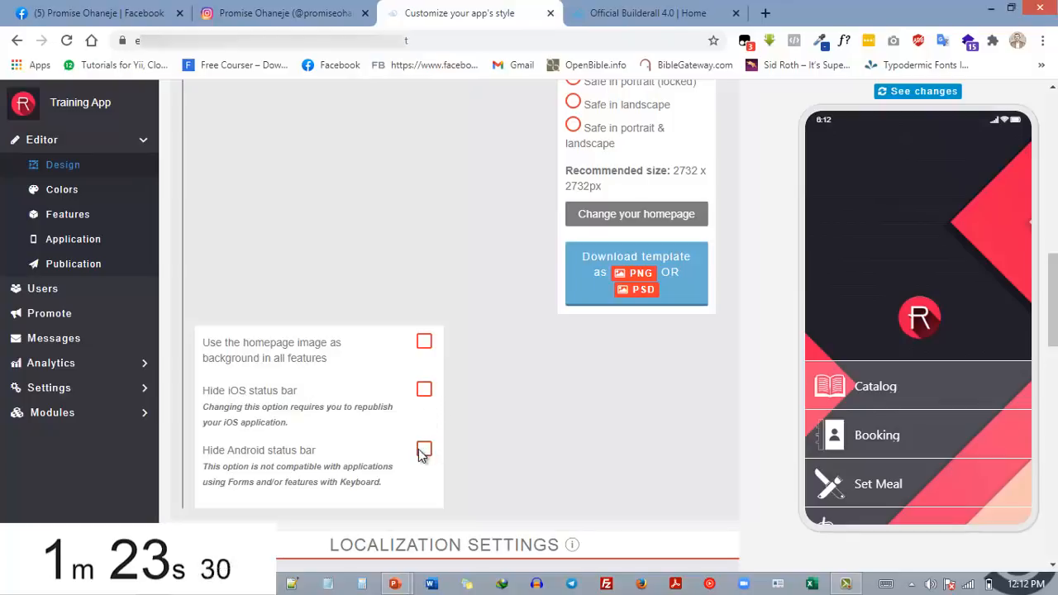
scroll(449, 433, down, 9)
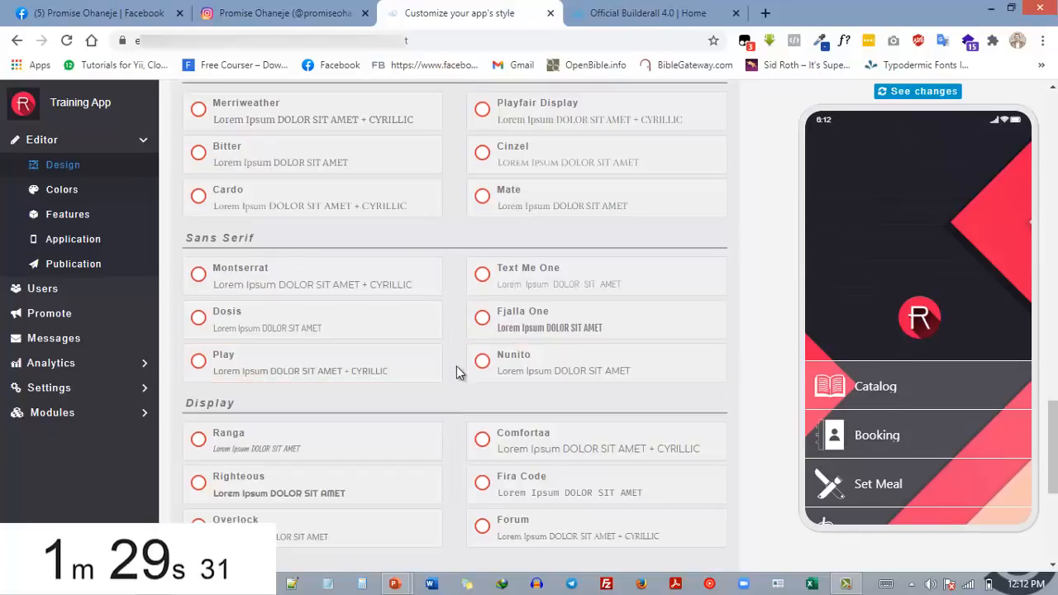
scroll(438, 373, down, 4)
scroll(447, 385, up, 18)
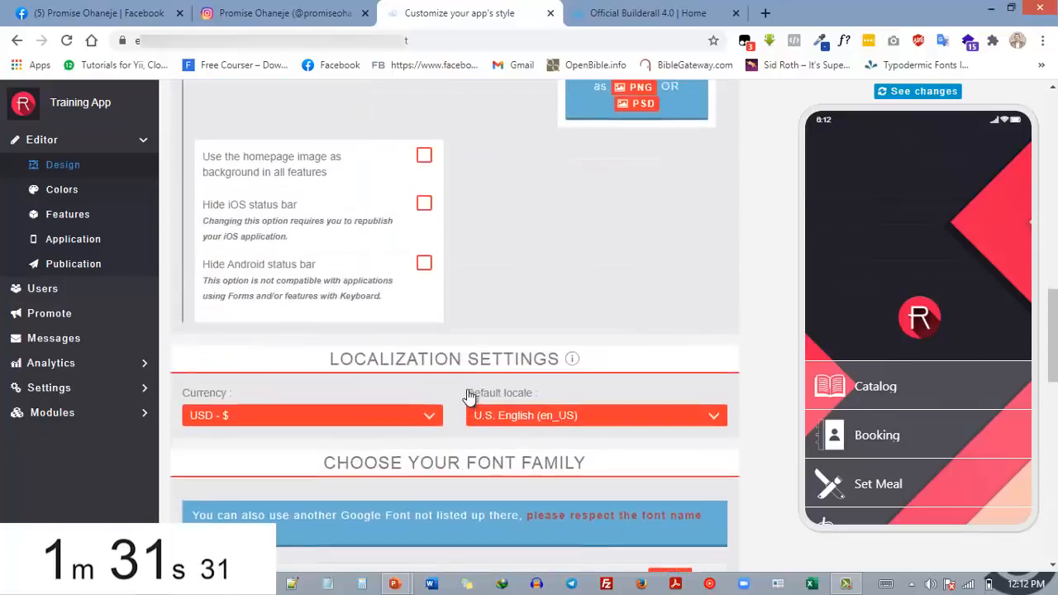
scroll(451, 364, up, 3)
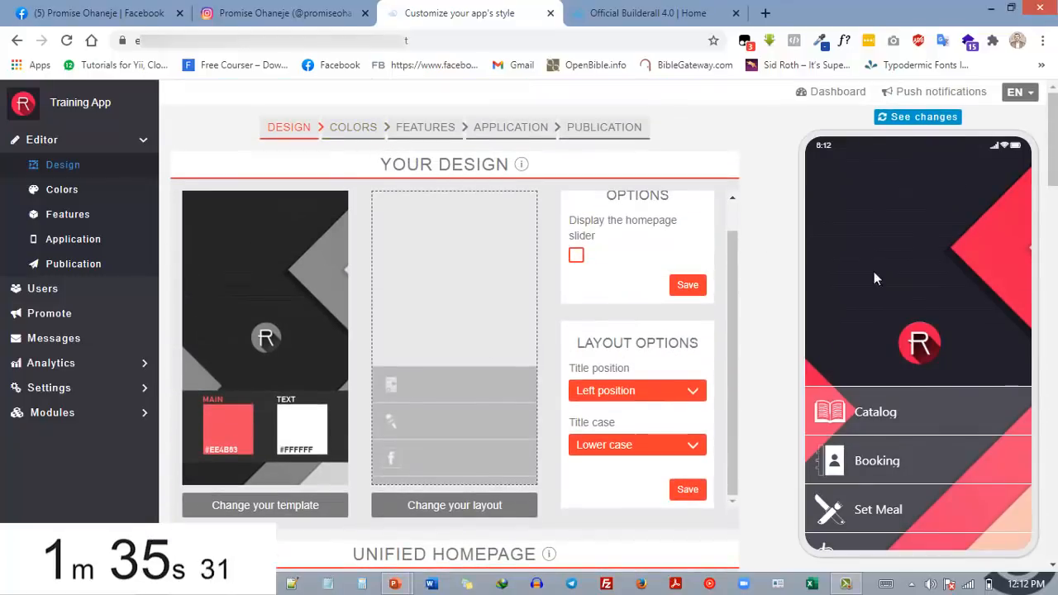
Examine the app's color settings across sections such as General, Homepage, Header, Buttons and Badges
click(369, 129)
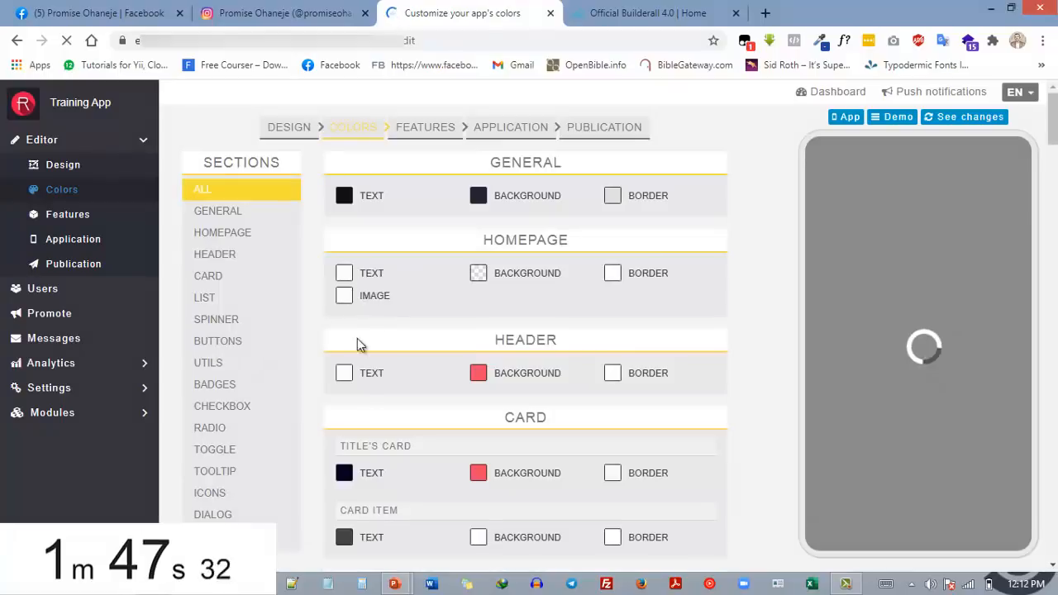
scroll(396, 377, down, 15)
scroll(392, 376, down, 15)
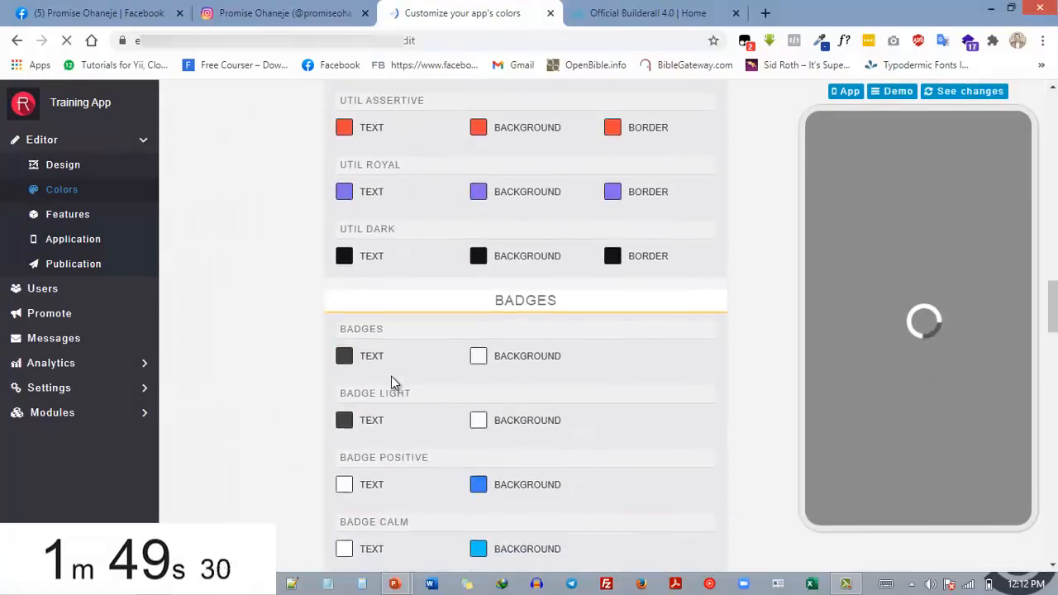
scroll(446, 388, up, 15)
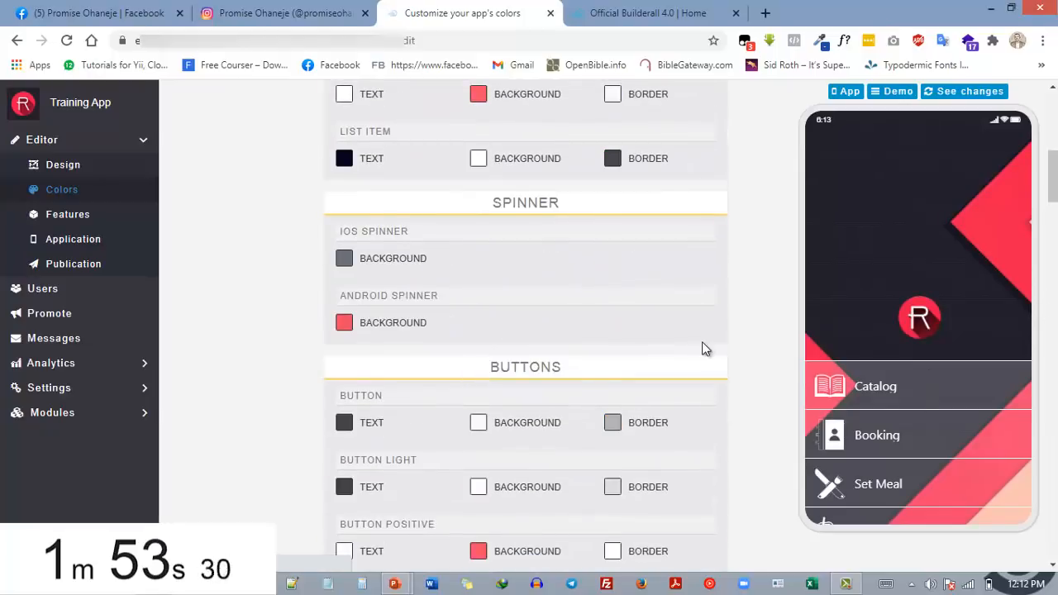
scroll(704, 347, up, 10)
Open the app's features and examine the existing pages, from Catalog to My account, in the phone preview
click(427, 129)
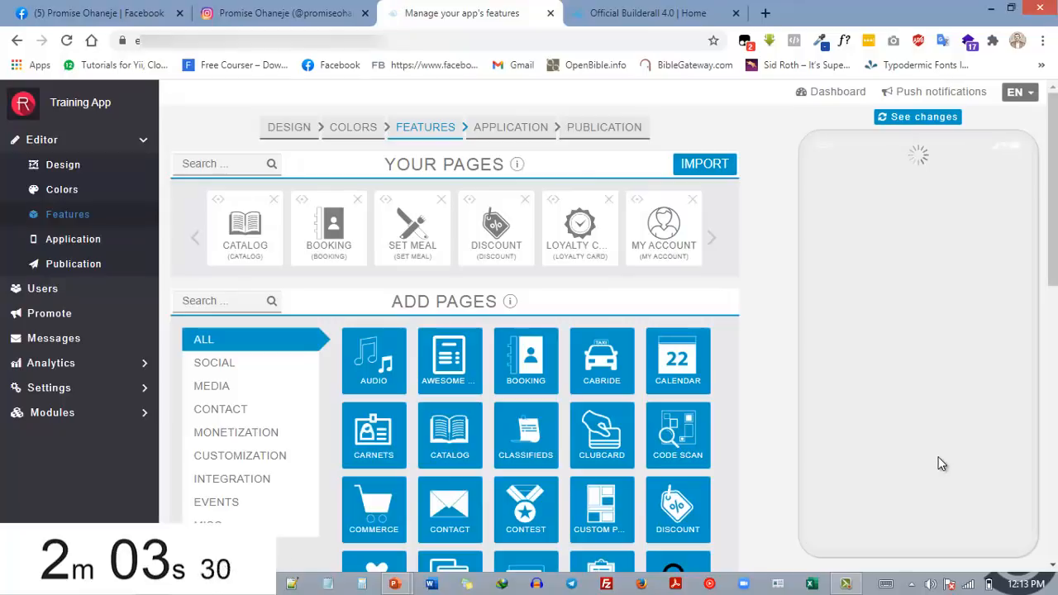
scroll(955, 472, down, 3)
scroll(953, 471, up, 5)
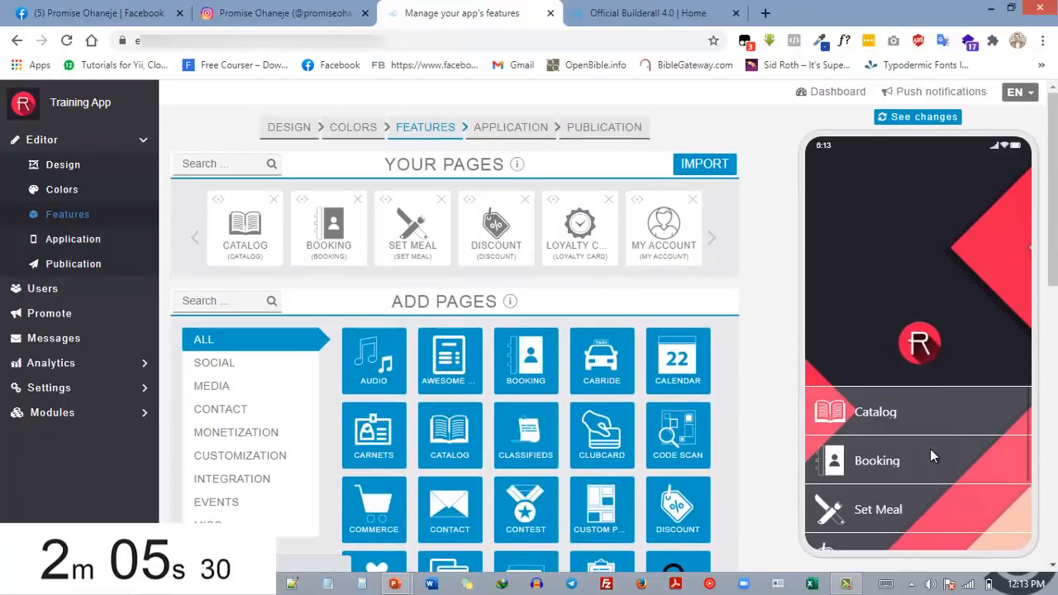
scroll(928, 424, down, 2)
scroll(934, 413, down, 1)
scroll(943, 430, up, 3)
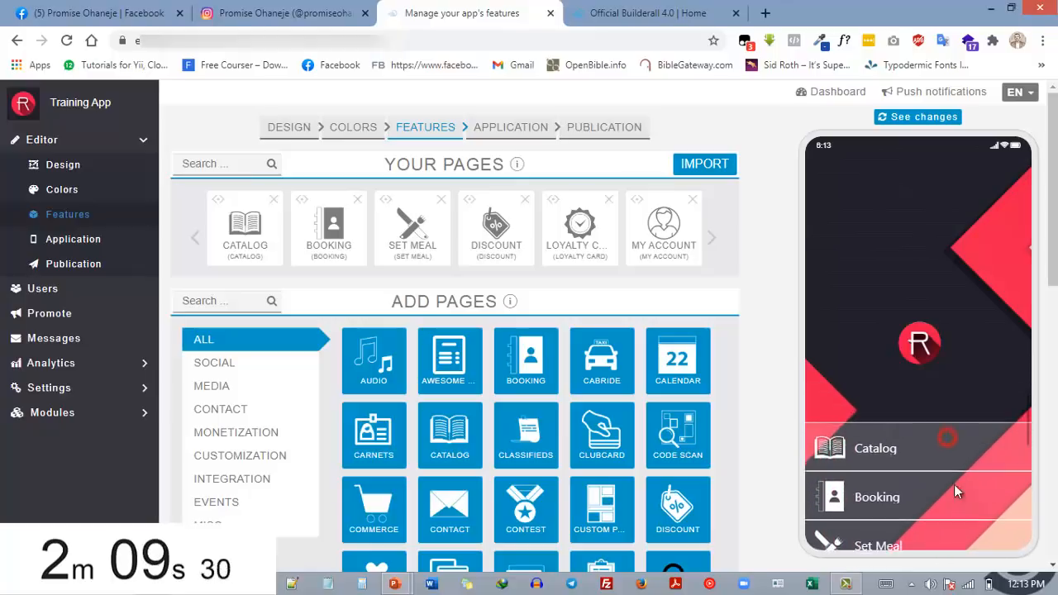
scroll(951, 436, down, 2)
scroll(954, 463, up, 2)
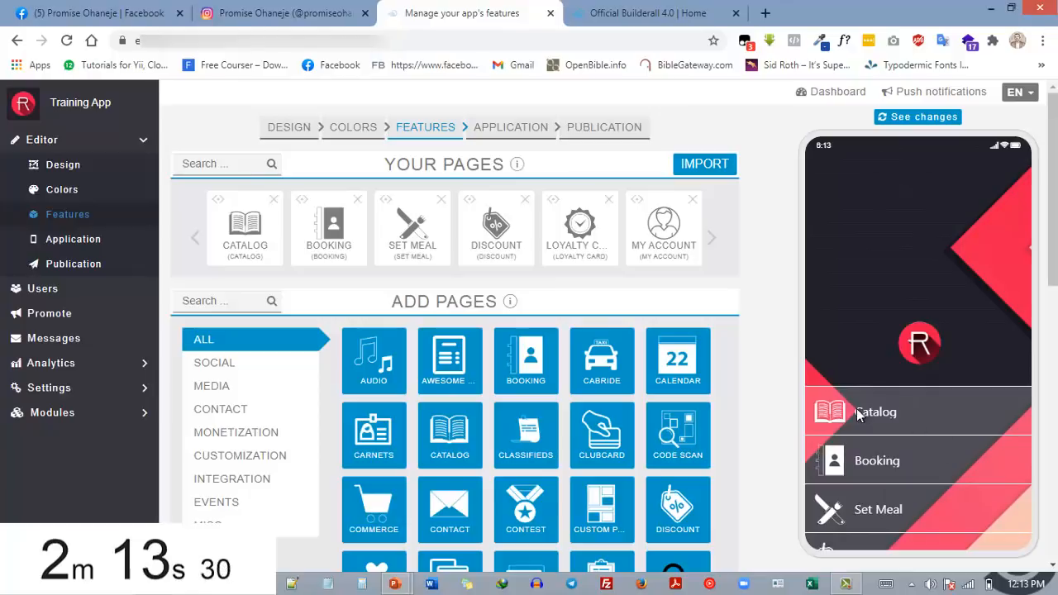
scroll(897, 496, down, 2)
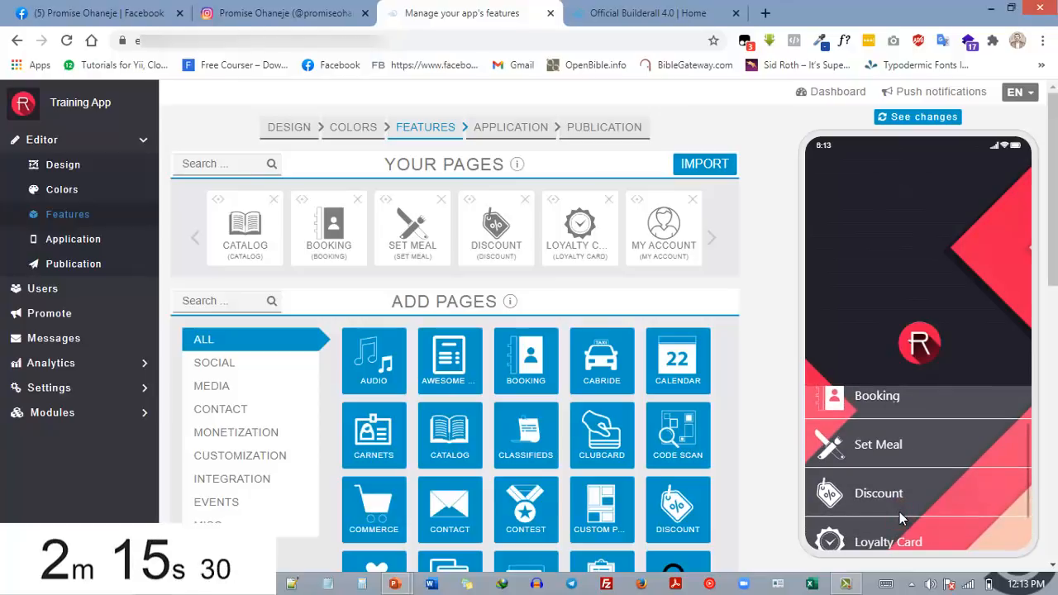
scroll(901, 463, down, 1)
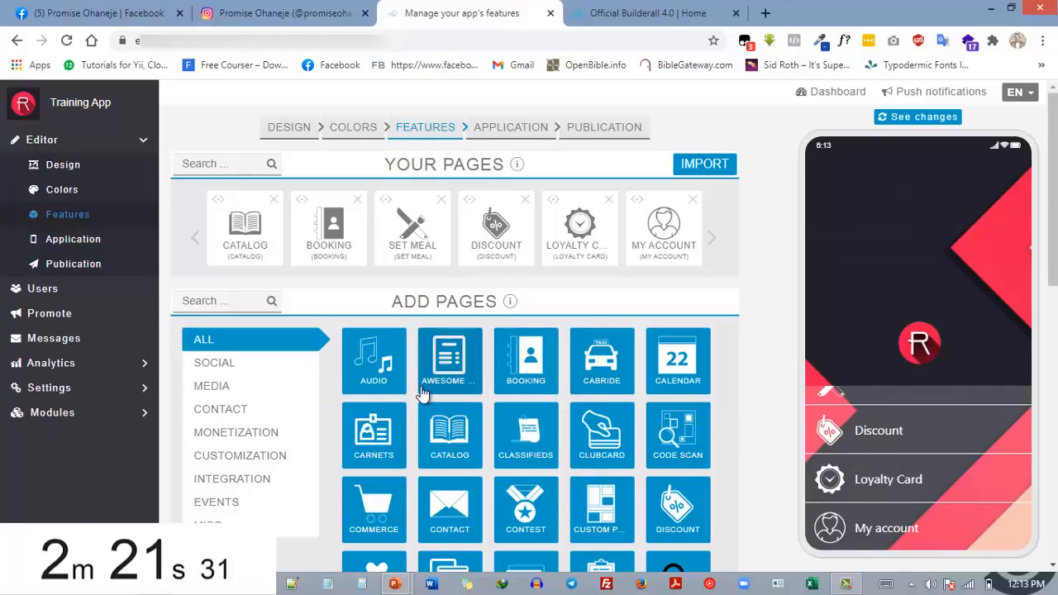
Browse the full collection of page types that can be added to the app
scroll(422, 388, down, 2)
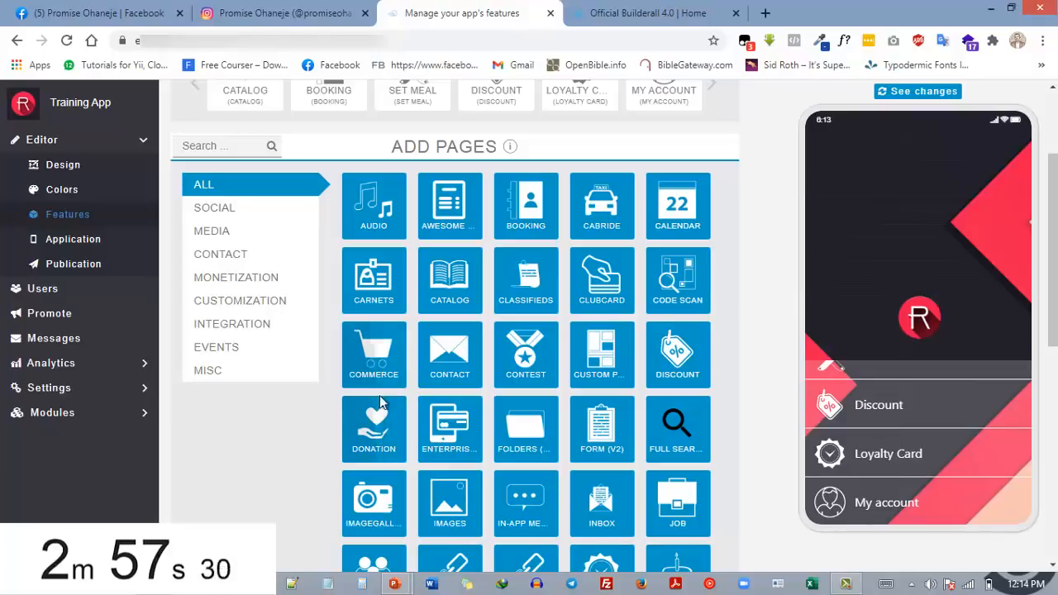
scroll(451, 403, down, 2)
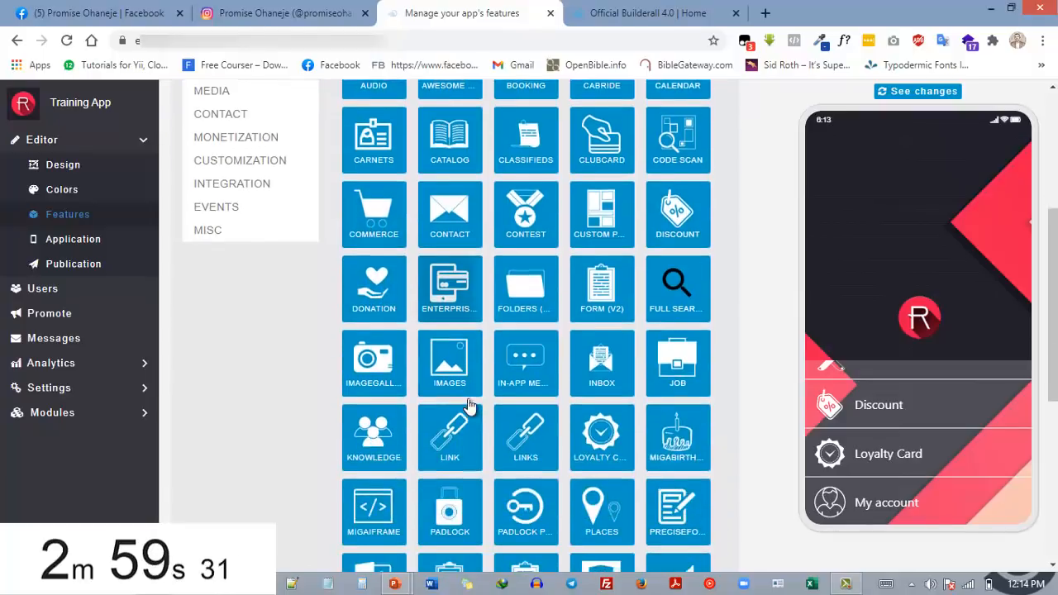
scroll(465, 398, down, 3)
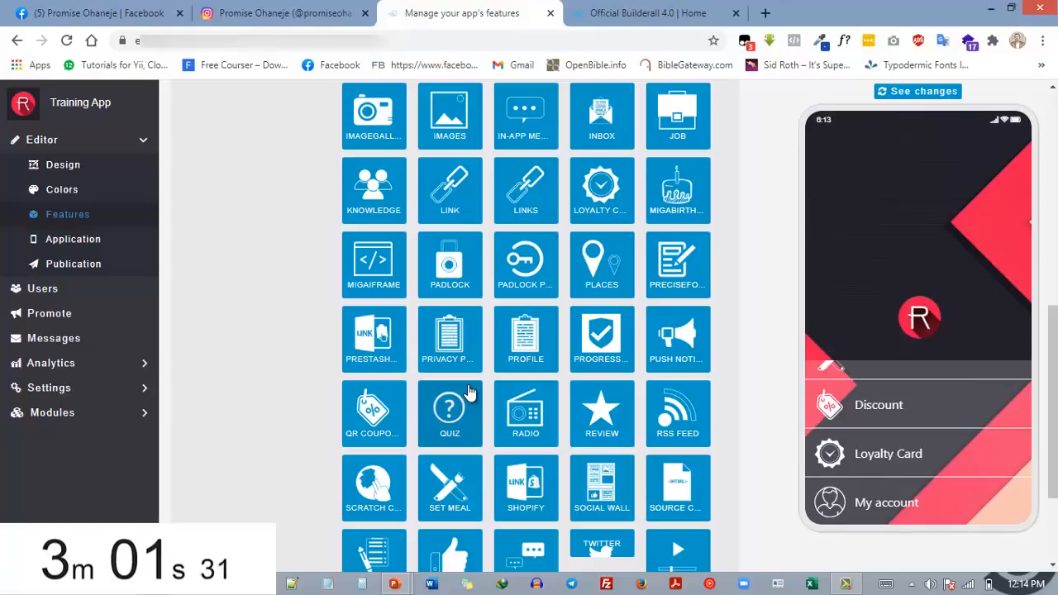
scroll(484, 370, down, 2)
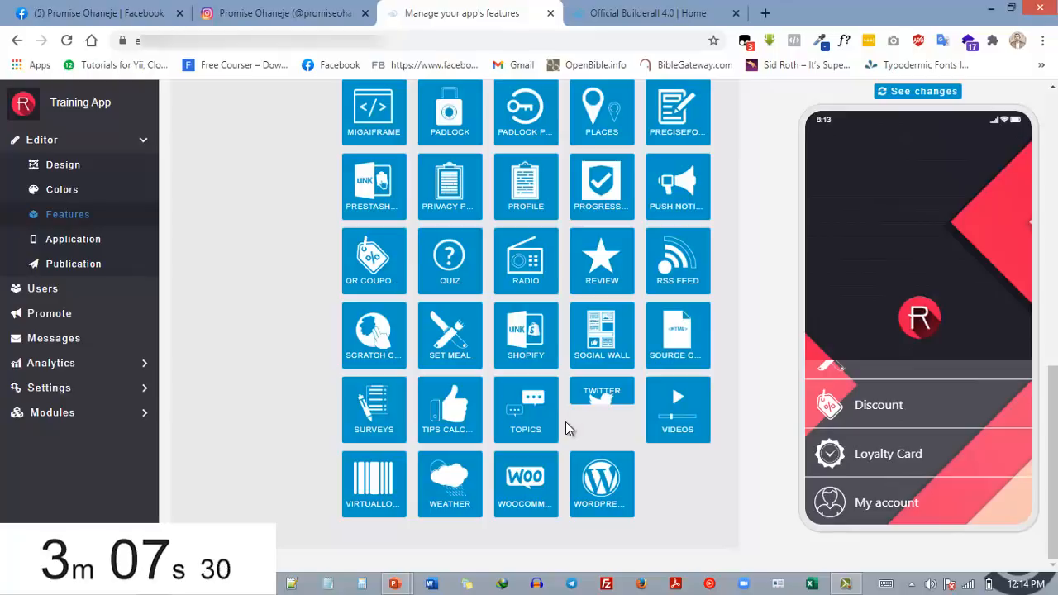
scroll(565, 421, up, 4)
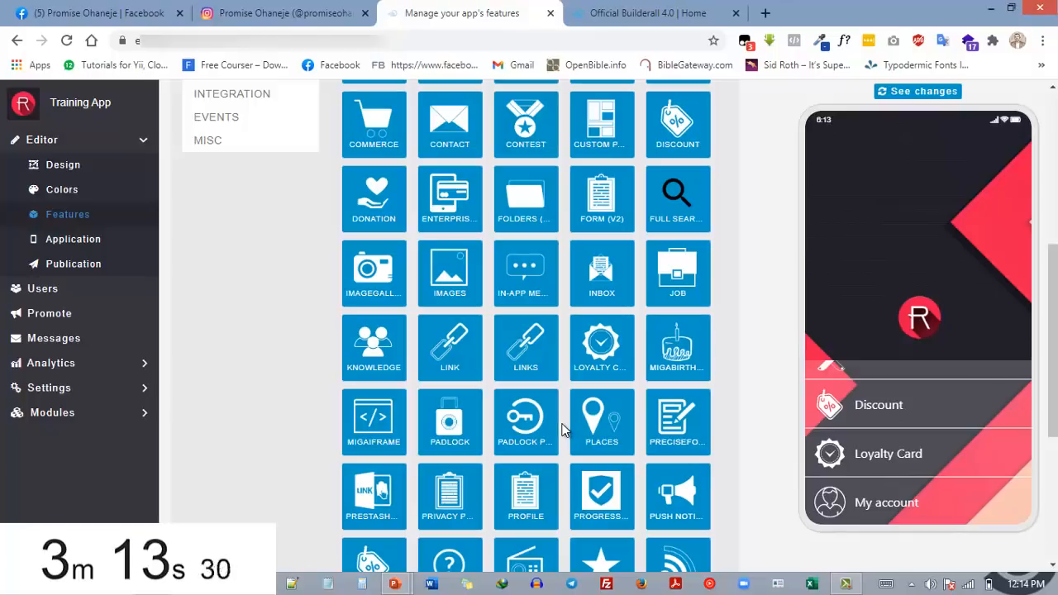
scroll(562, 436, up, 5)
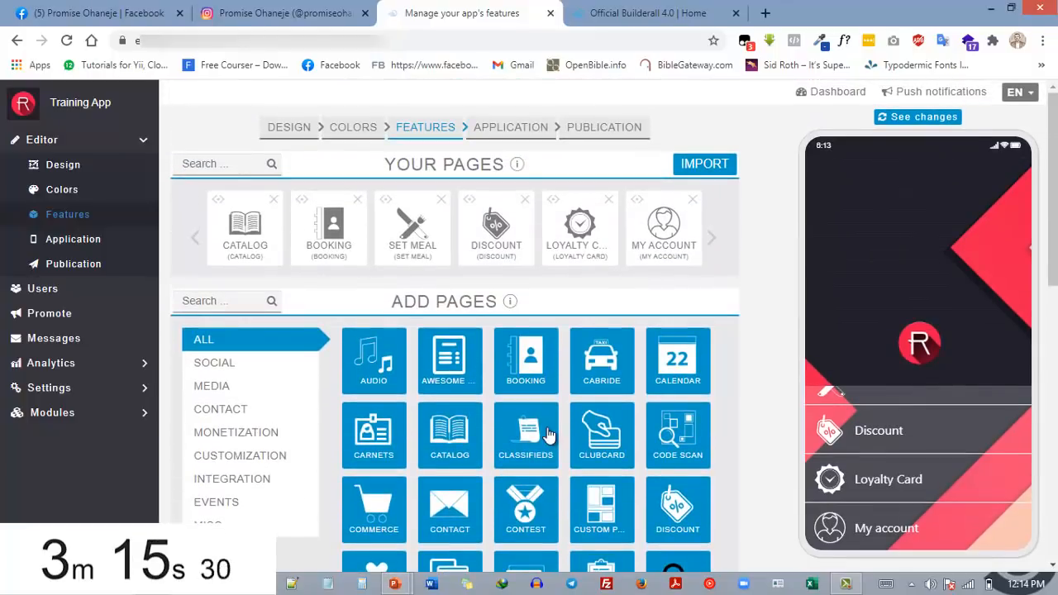
Look through the page types available to add again, from Audio and Booking to Profile and Push Notifications
scroll(546, 435, down, 2)
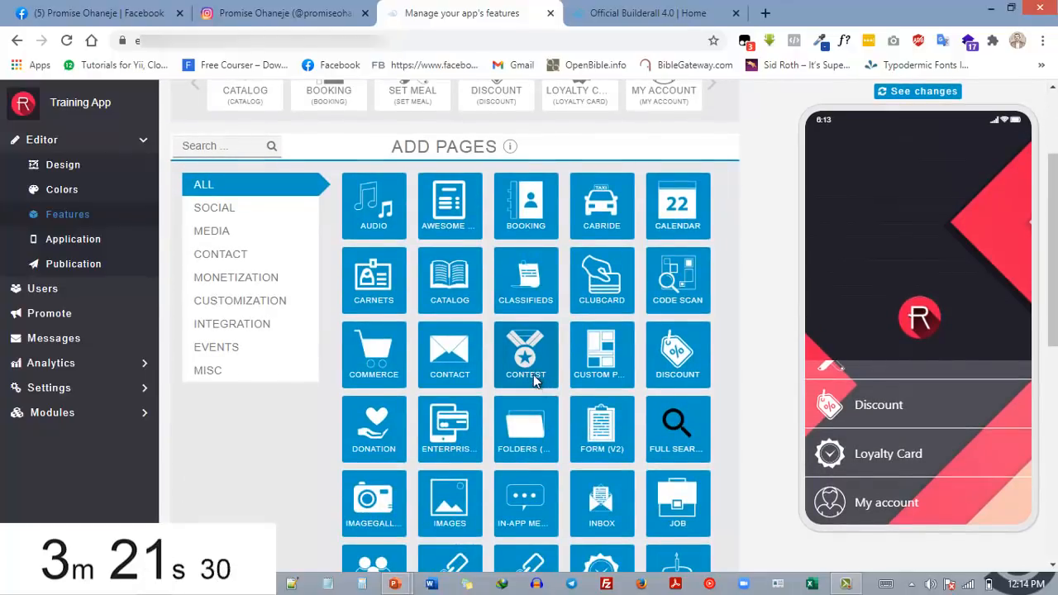
scroll(538, 382, down, 1)
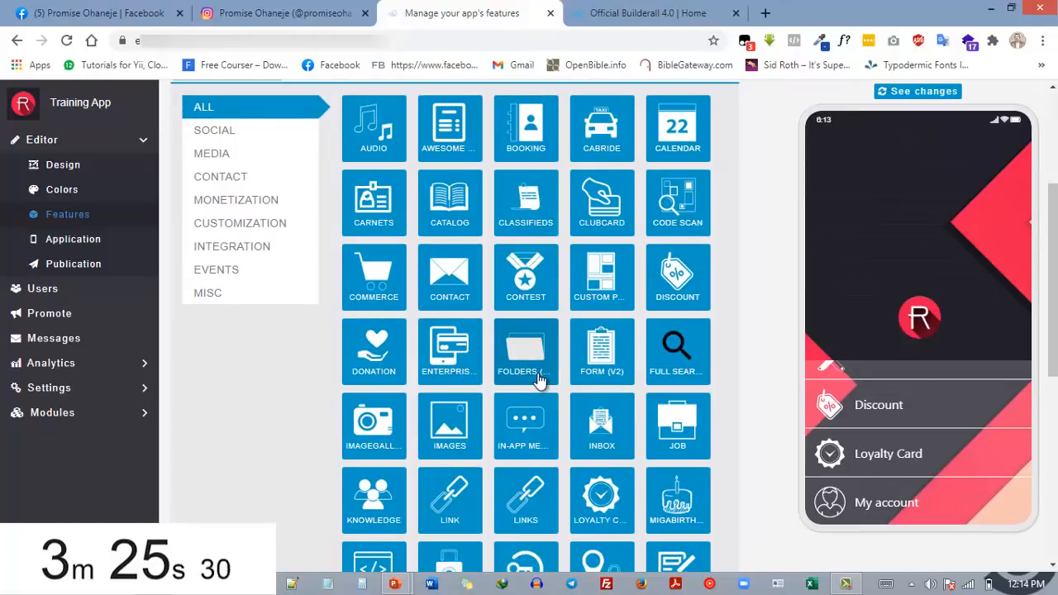
scroll(531, 392, down, 2)
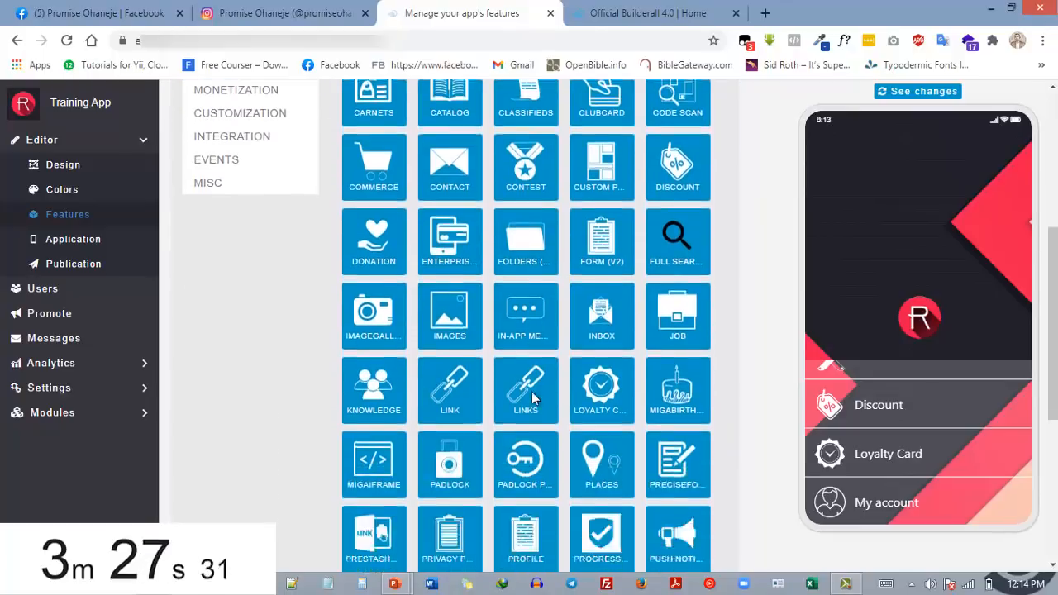
scroll(534, 397, up, 4)
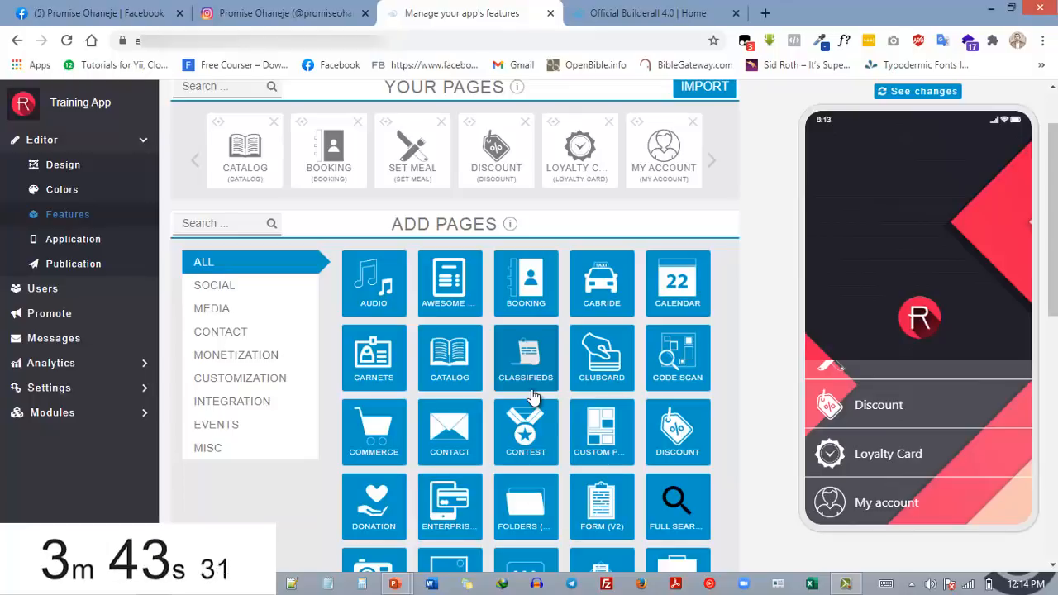
scroll(488, 346, down, 1)
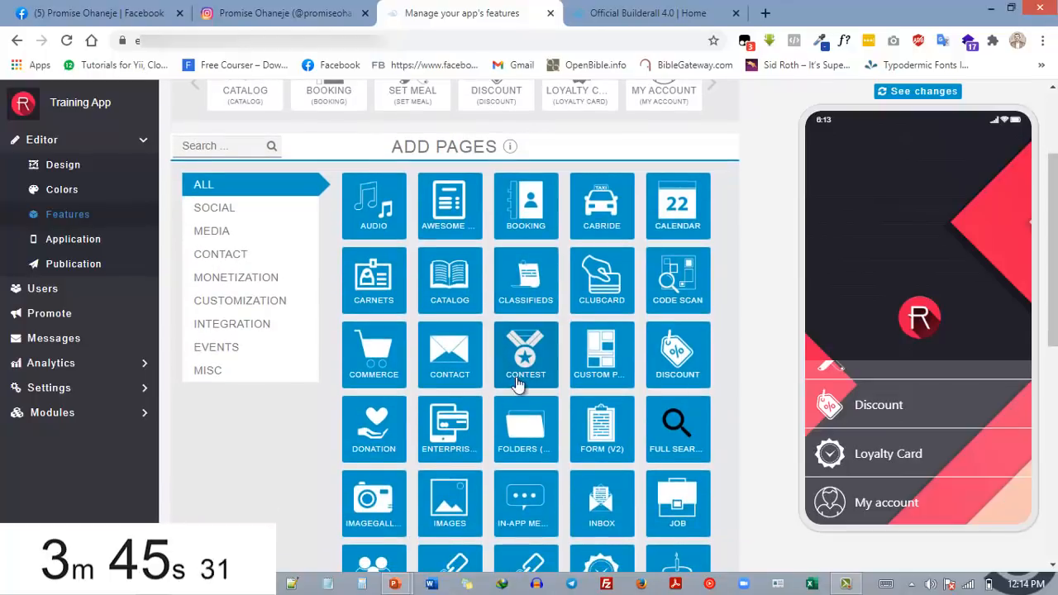
scroll(526, 368, up, 2)
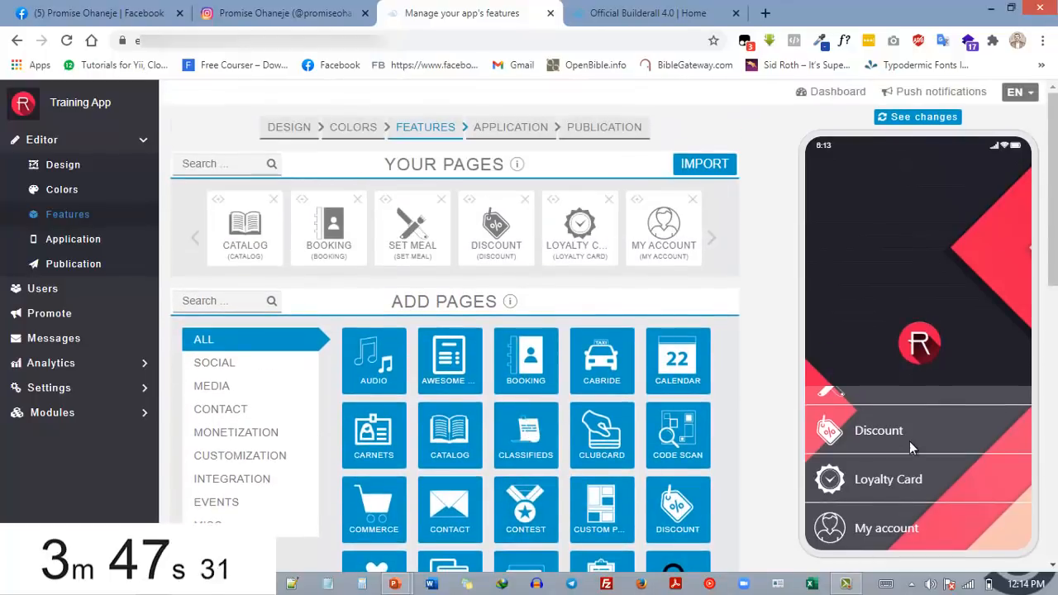
Open the Booking page in the phone preview, examine its form fields, and return to the preview's homepage
scroll(900, 453, up, 2)
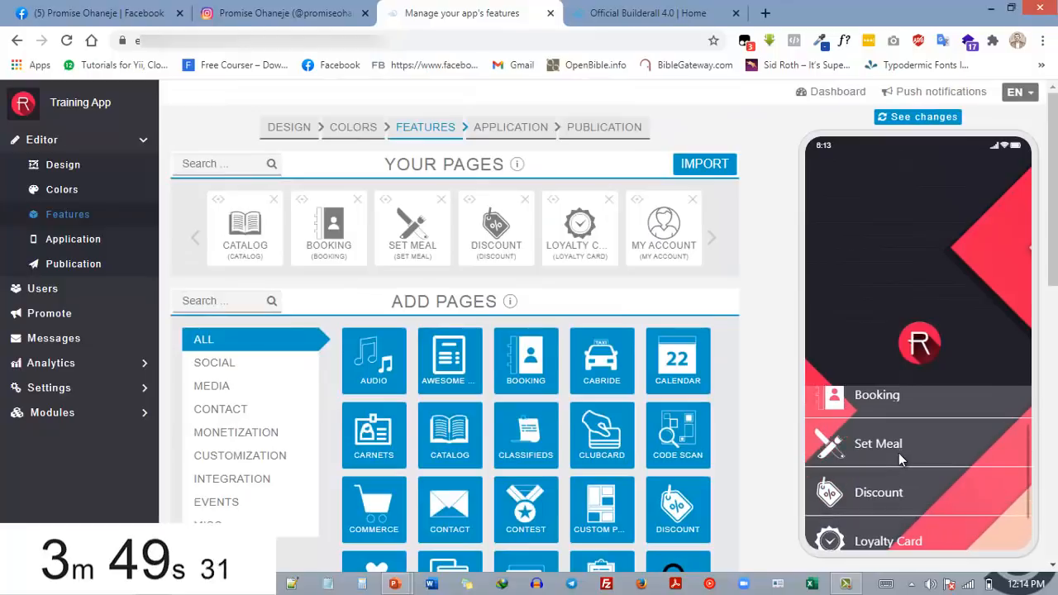
scroll(860, 413, up, 1)
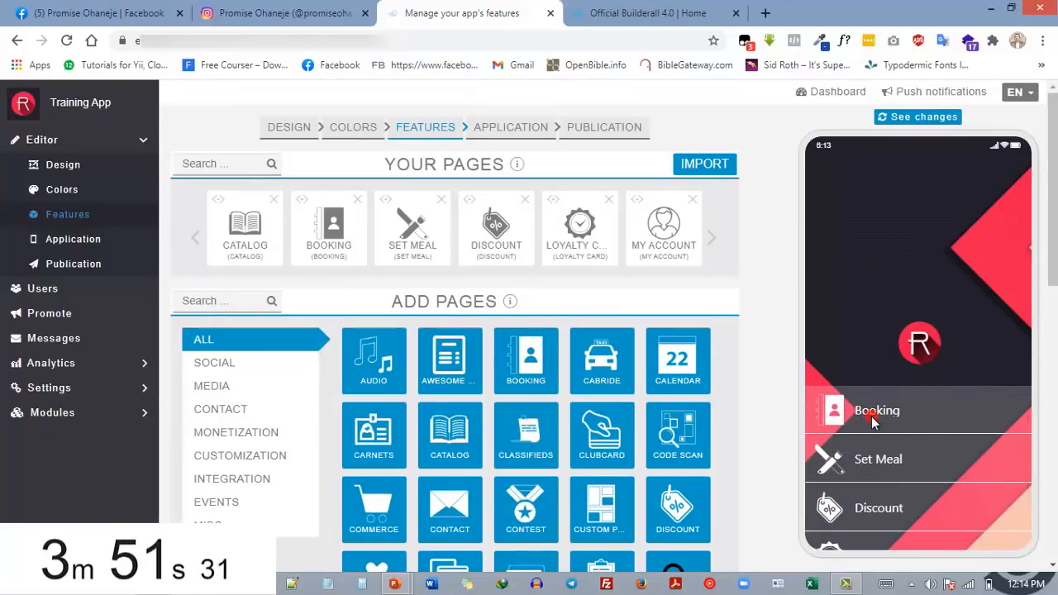
click(872, 416)
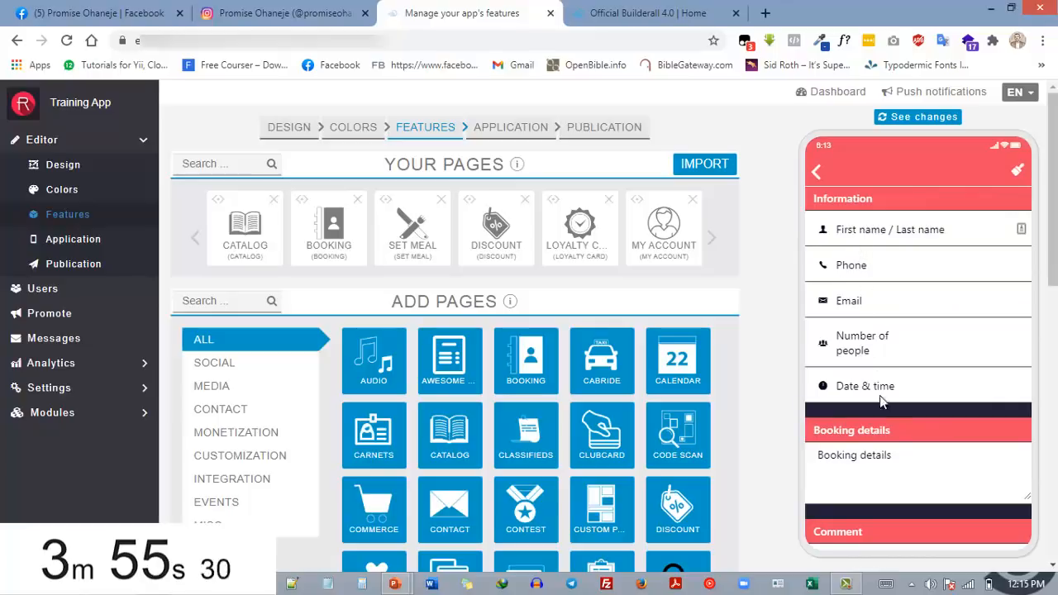
scroll(883, 414, down, 1)
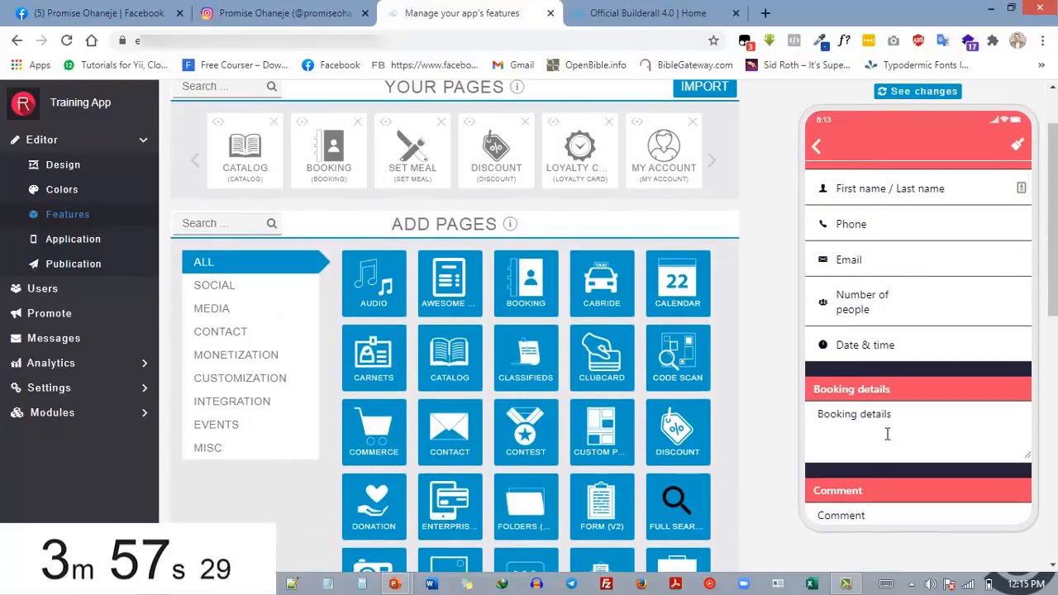
scroll(885, 433, up, 1)
click(817, 174)
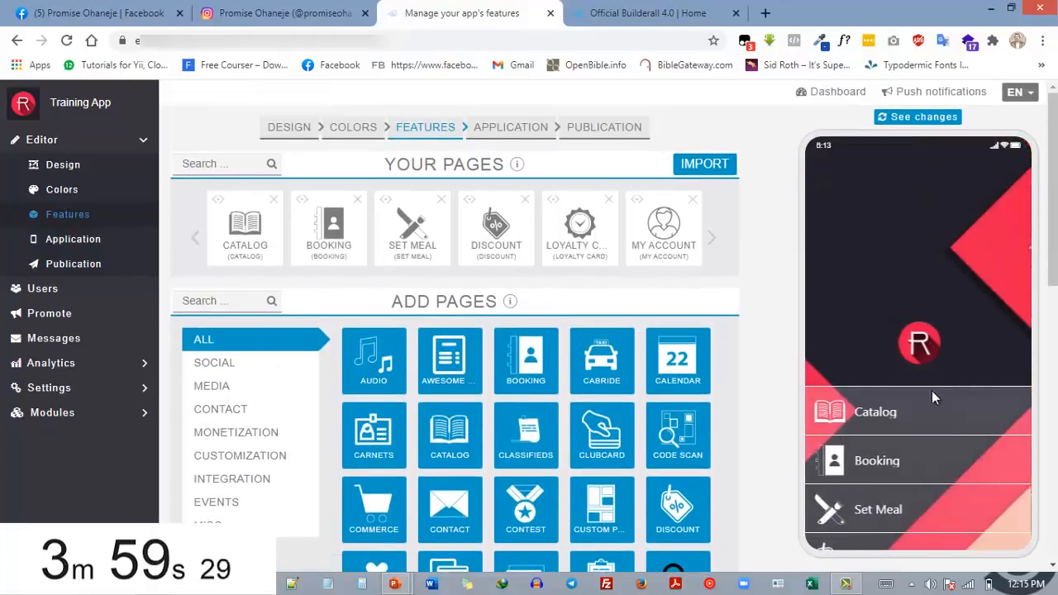
Preview the Catalog page, examine its page settings and its categories and products, and return the preview to the homepage
click(870, 412)
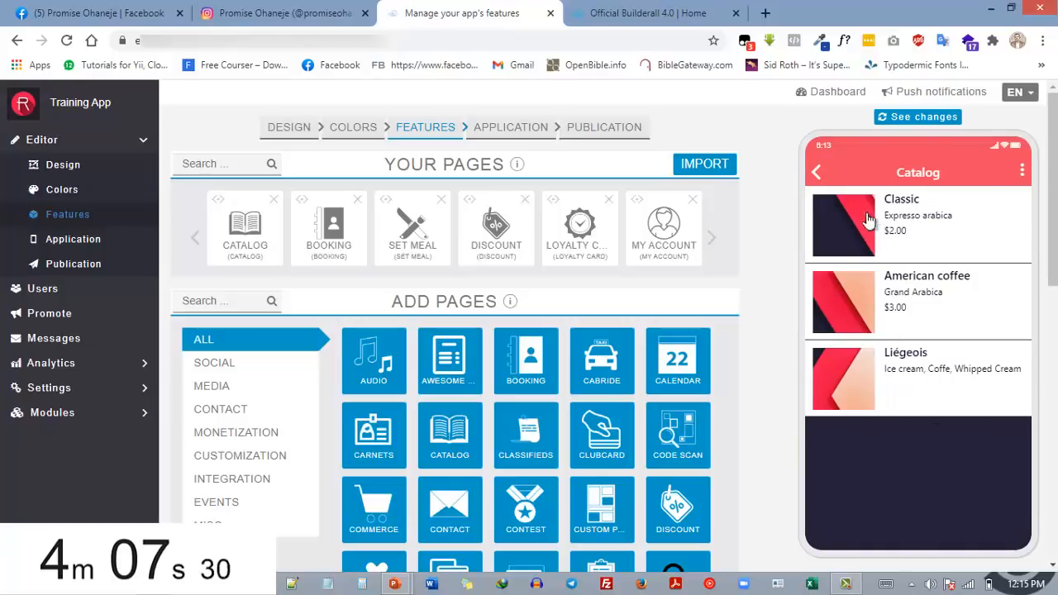
click(239, 237)
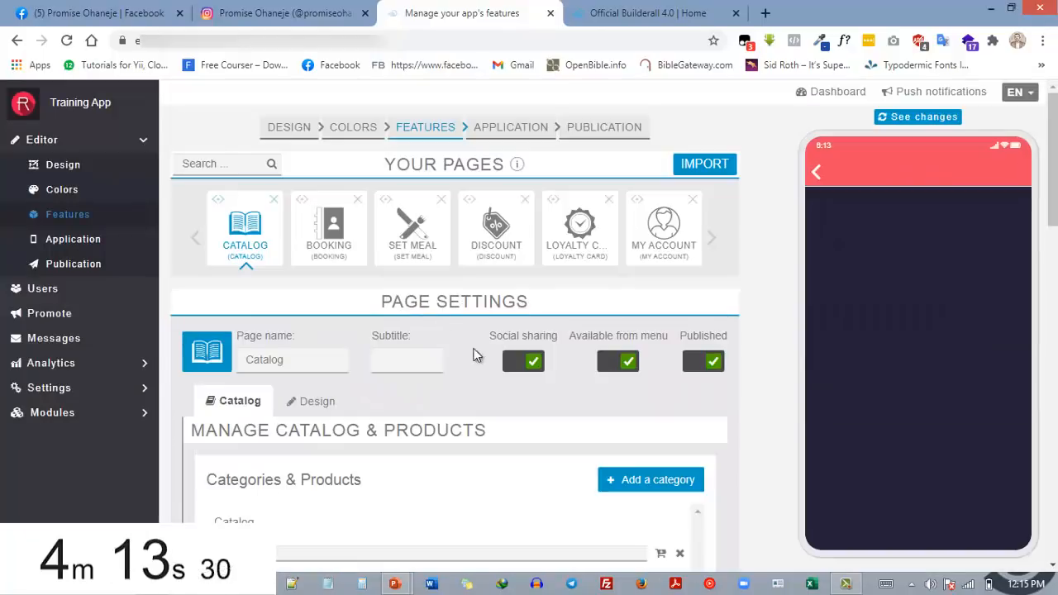
scroll(463, 356, down, 2)
scroll(722, 289, down, 2)
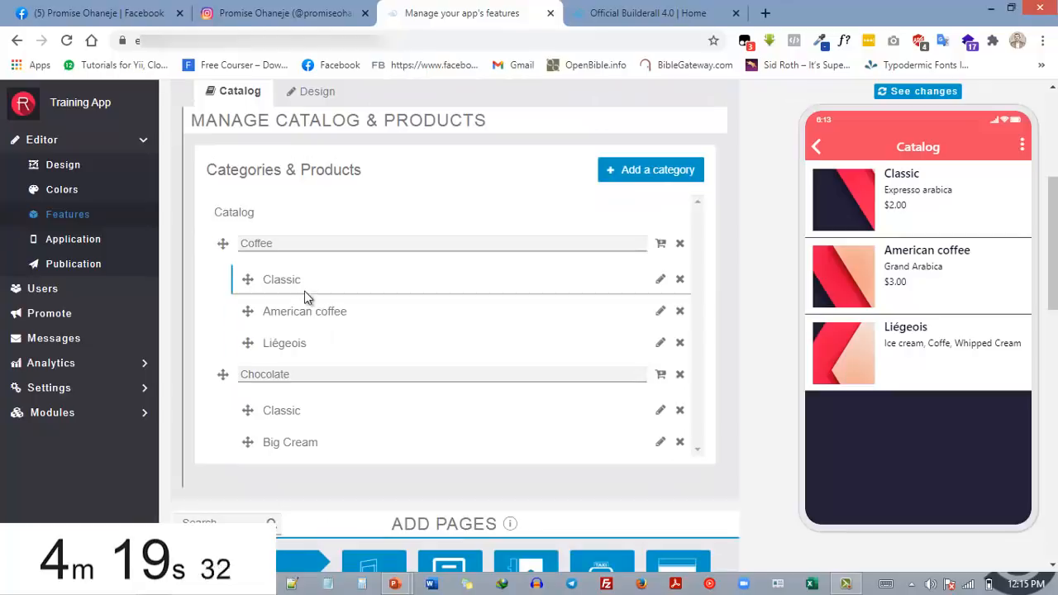
scroll(417, 321, up, 1)
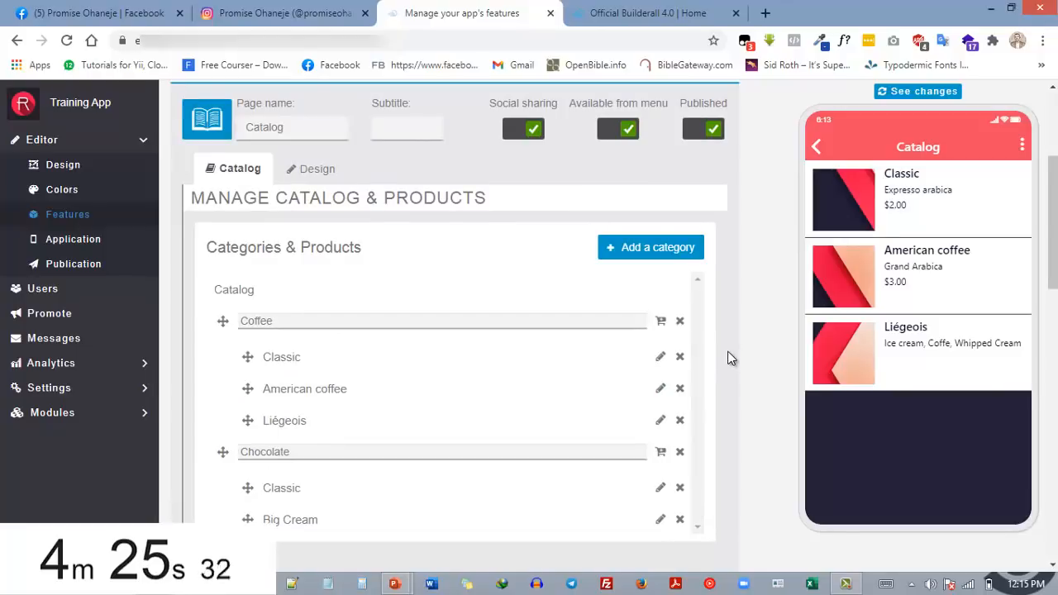
scroll(727, 352, up, 3)
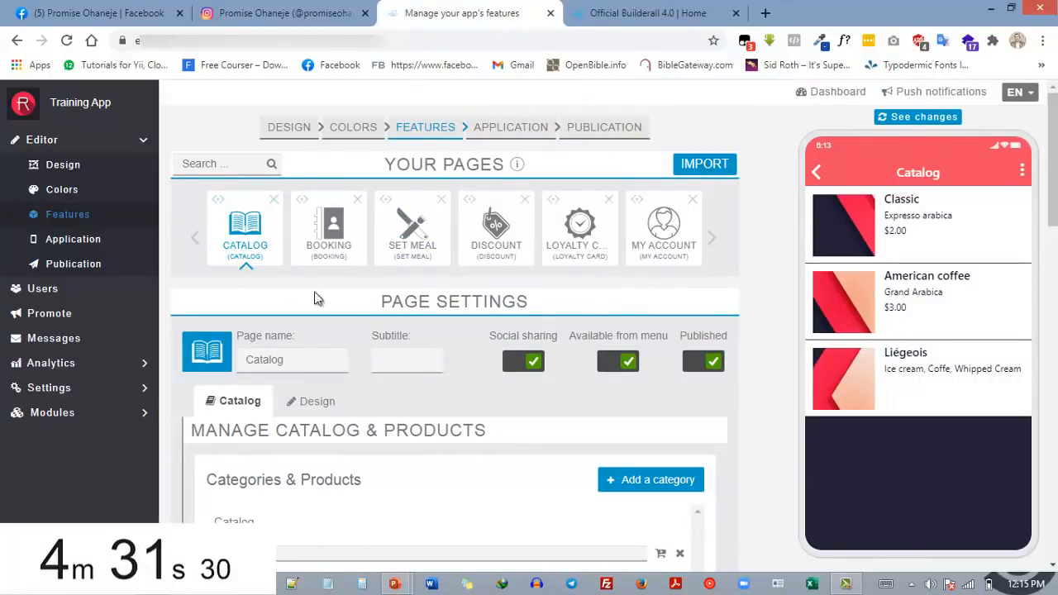
click(824, 172)
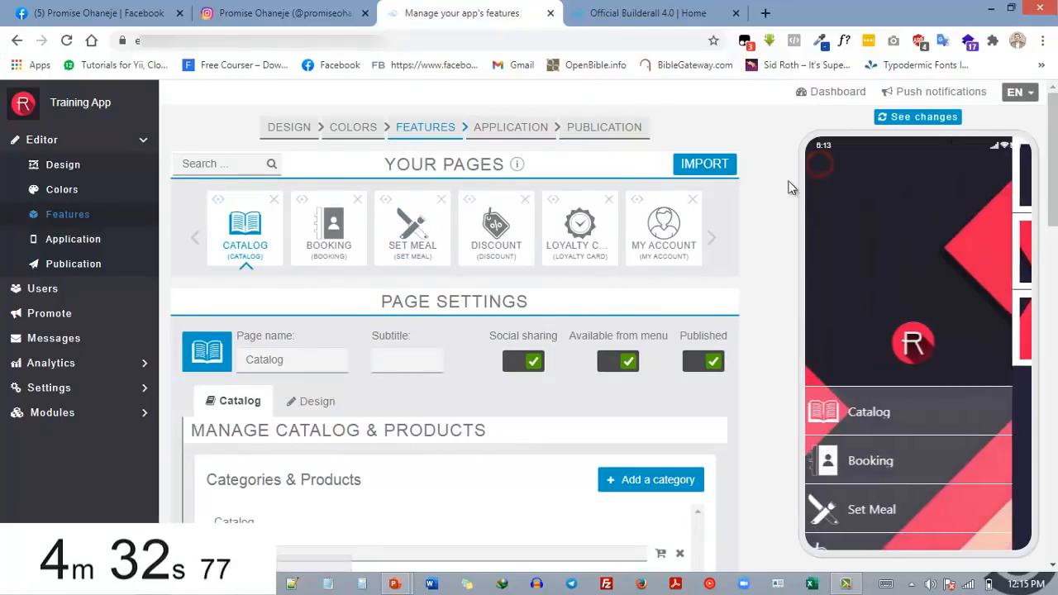
Open the application settings and examine the general information, app and back button icons, Android push and unified splashscreen
click(527, 132)
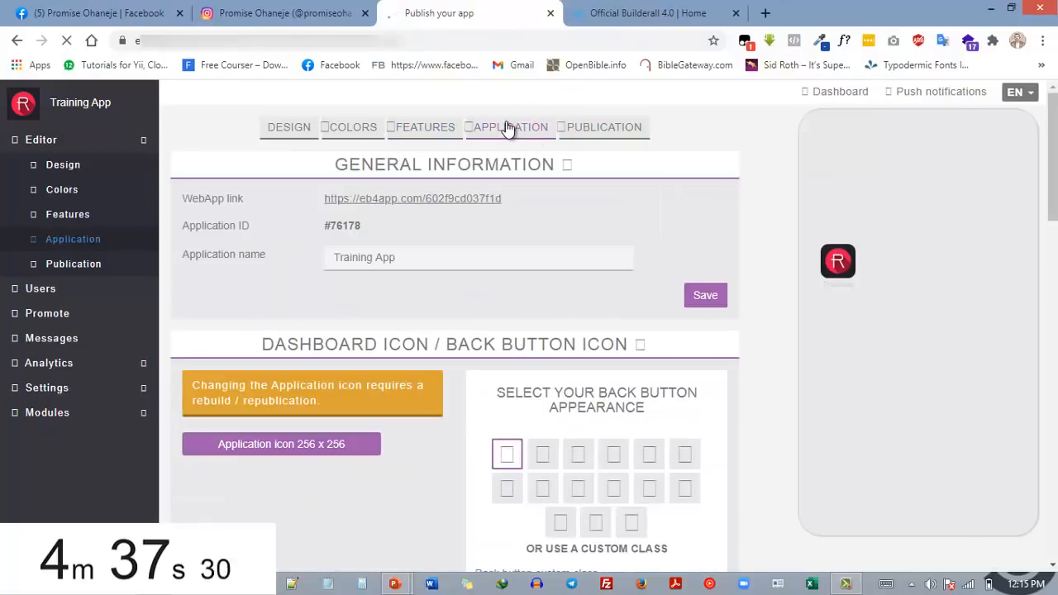
scroll(447, 331, down, 3)
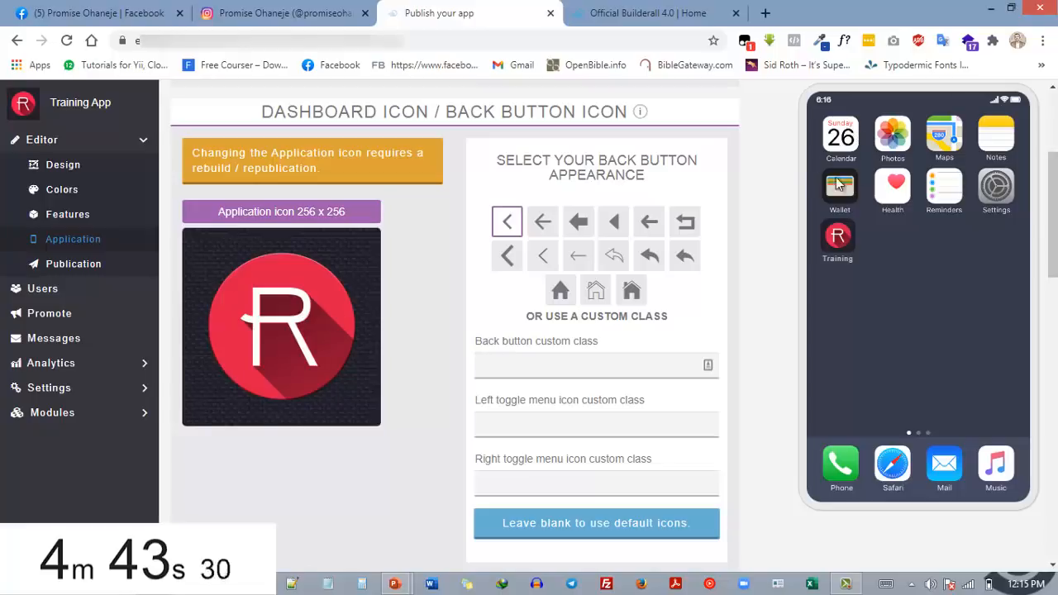
scroll(302, 299, down, 5)
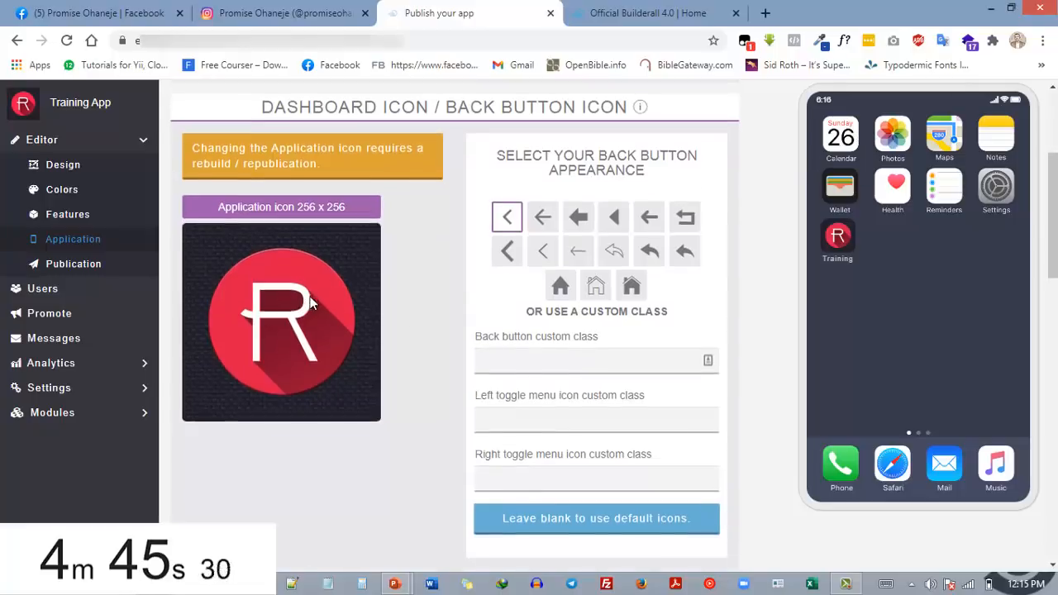
scroll(442, 380, down, 4)
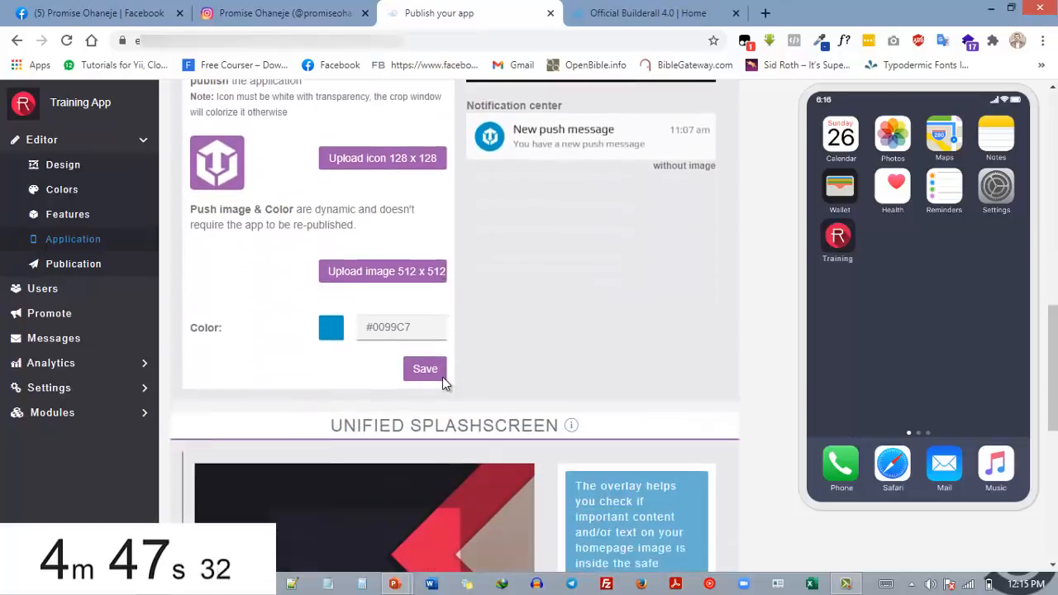
scroll(442, 377, up, 4)
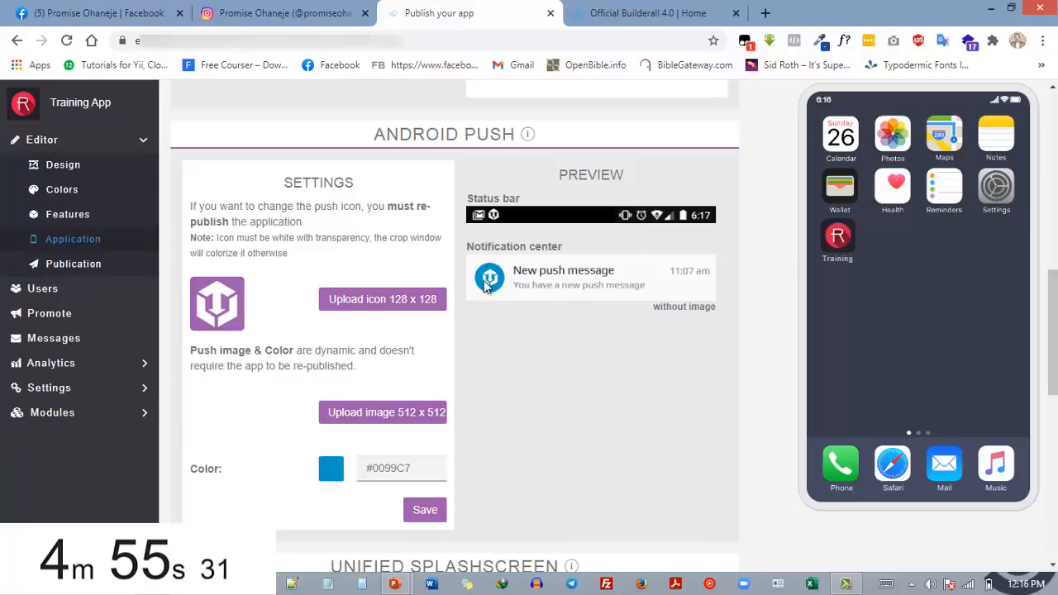
scroll(628, 281, down, 9)
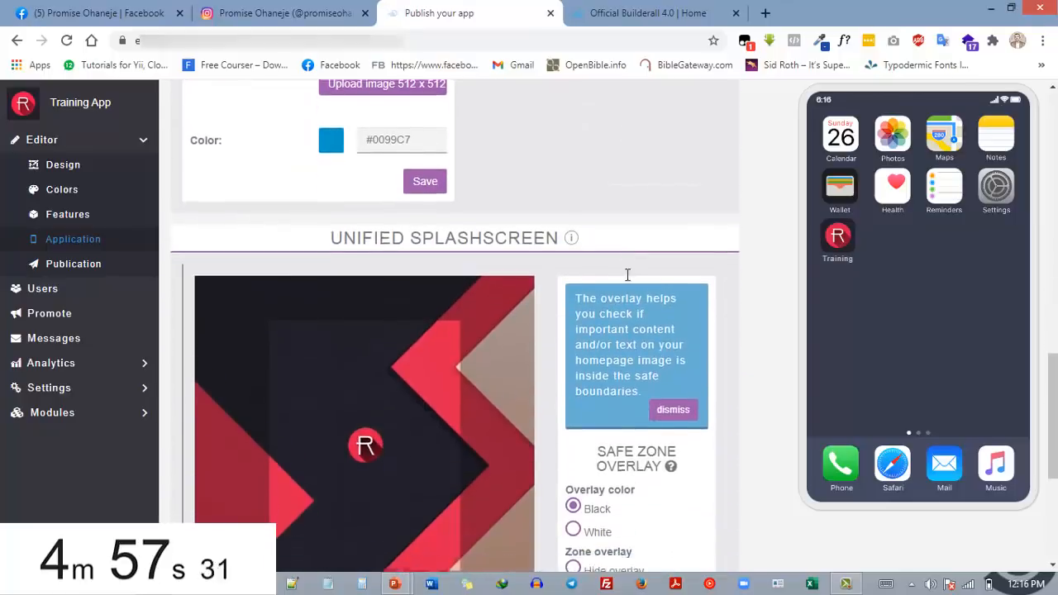
scroll(630, 295, up, 10)
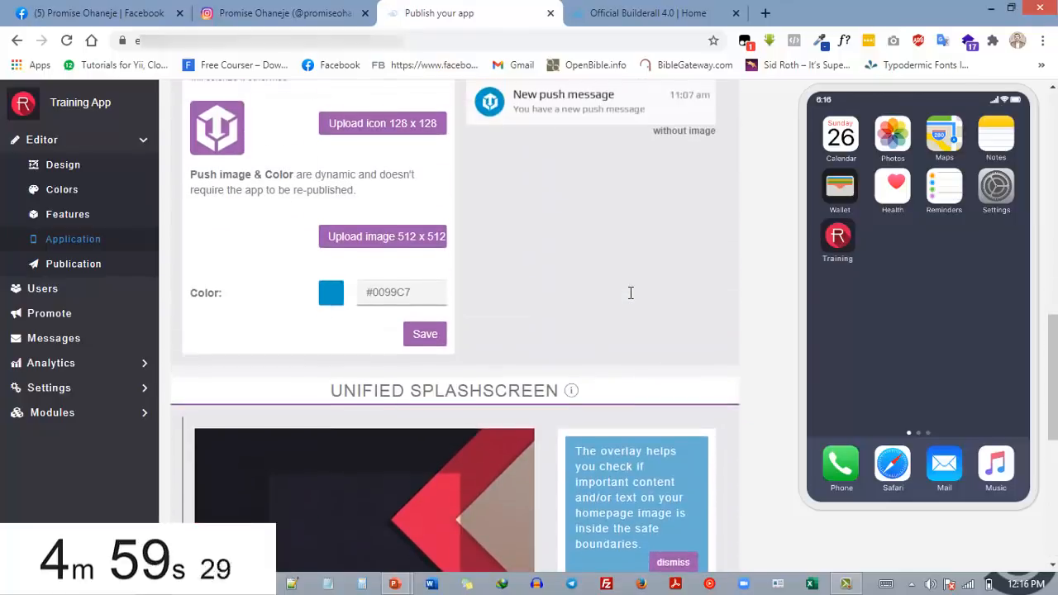
scroll(630, 295, up, 4)
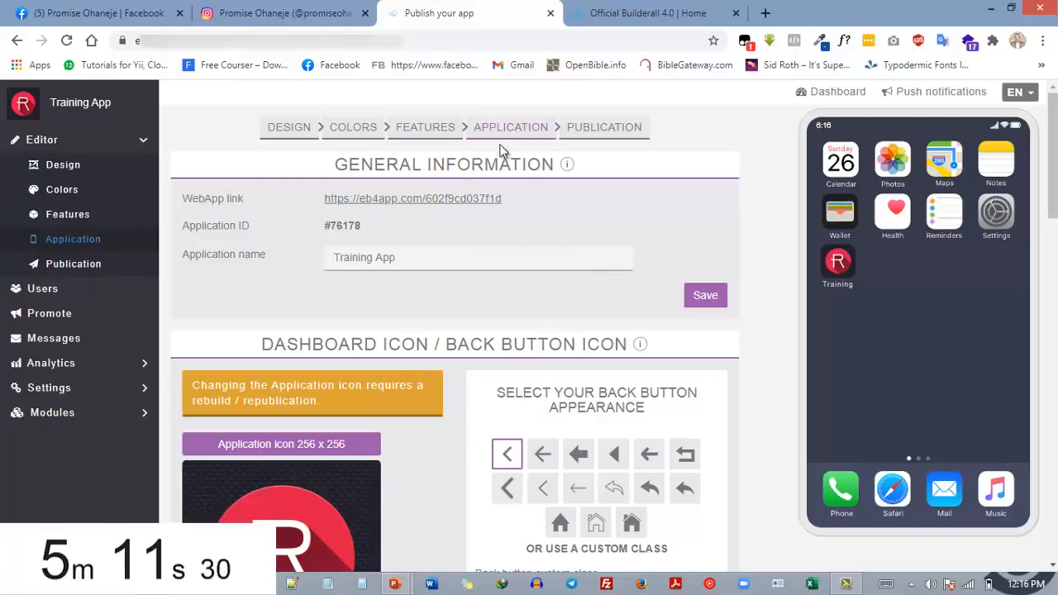
Open the publication settings and examine the subscription details and the AdMob monetization options for iOS and Android
click(602, 132)
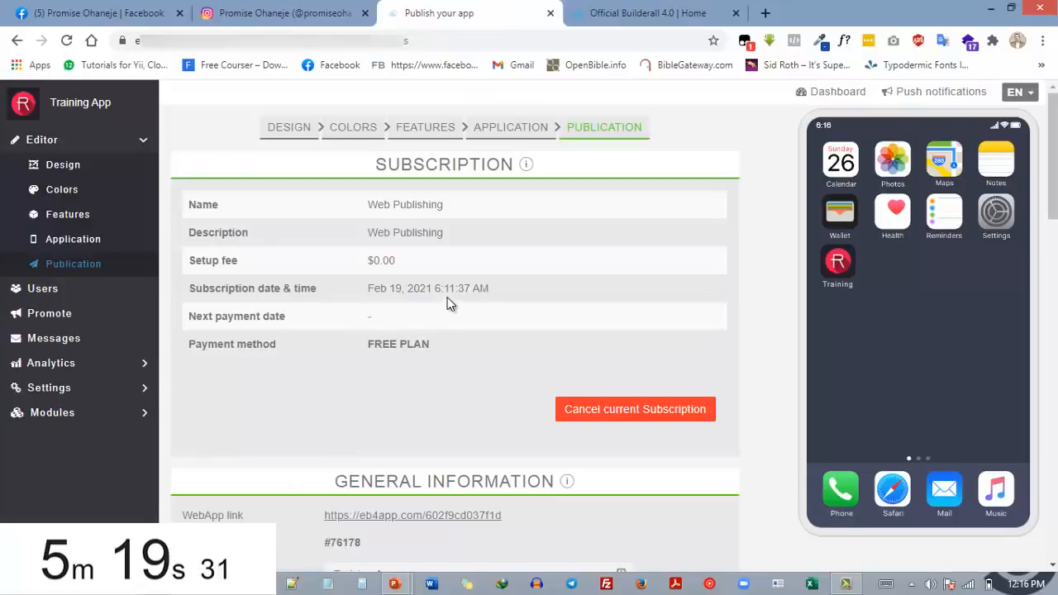
scroll(447, 263, down, 4)
scroll(436, 300, down, 3)
scroll(435, 304, down, 2)
scroll(447, 306, down, 2)
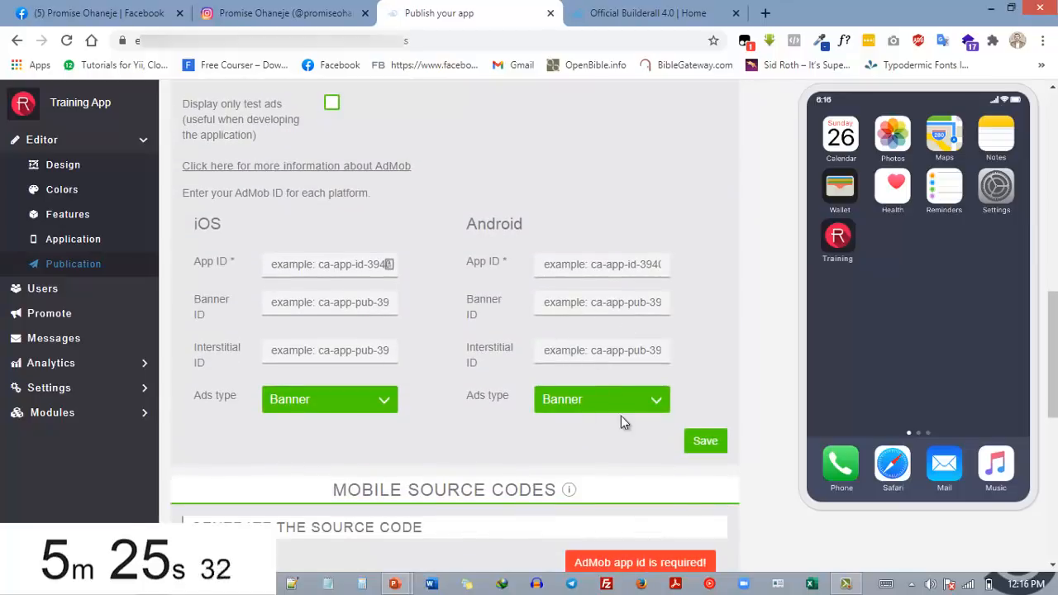
scroll(478, 372, up, 2)
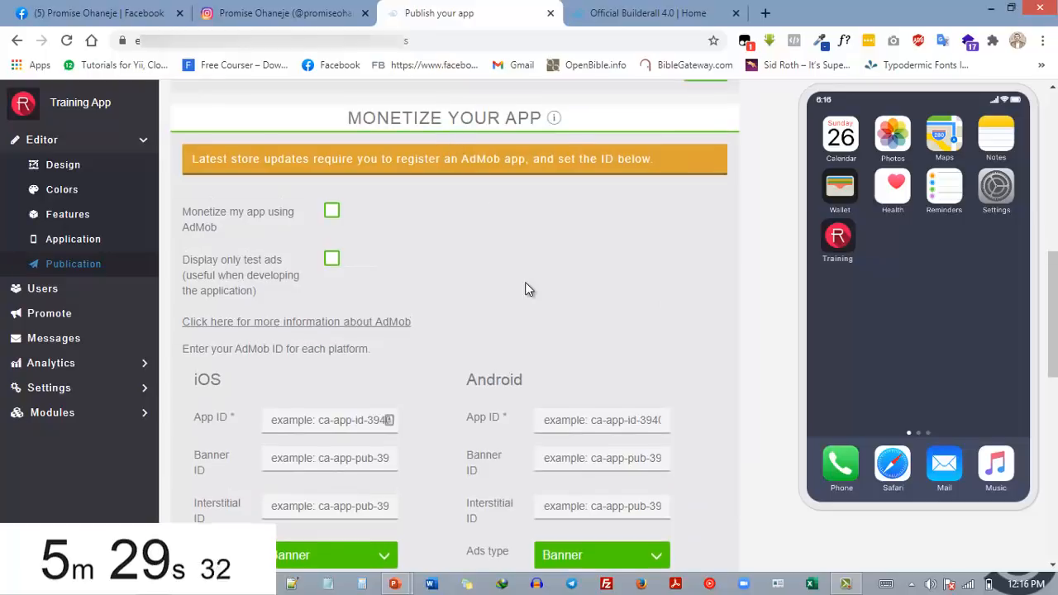
scroll(526, 285, up, 5)
Examine the mobile source code options, the Android APK build and the advanced settings of the app's publication
scroll(521, 373, down, 4)
scroll(519, 378, down, 8)
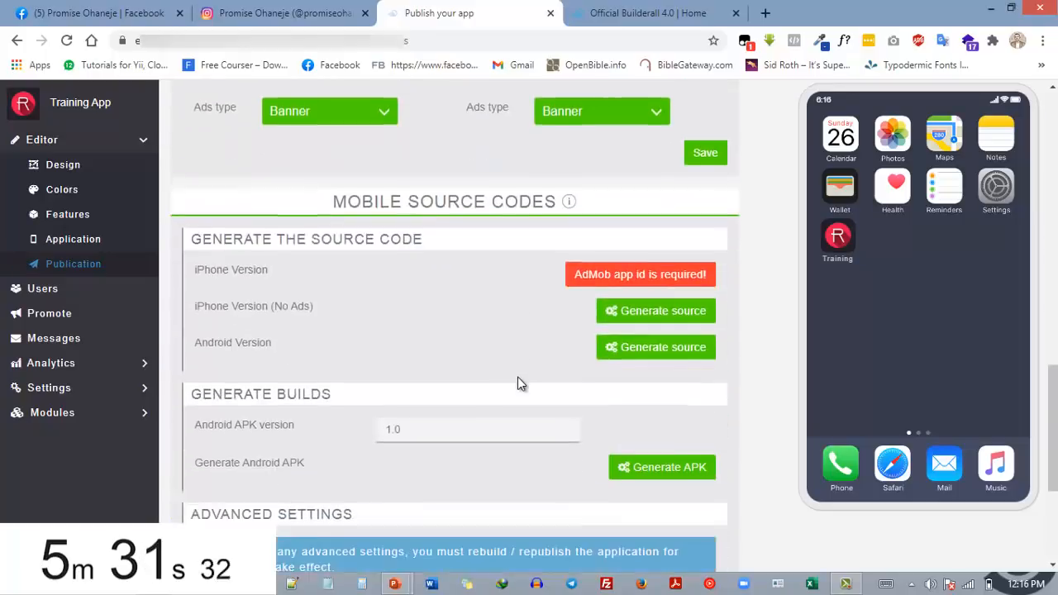
scroll(432, 241, up, 2)
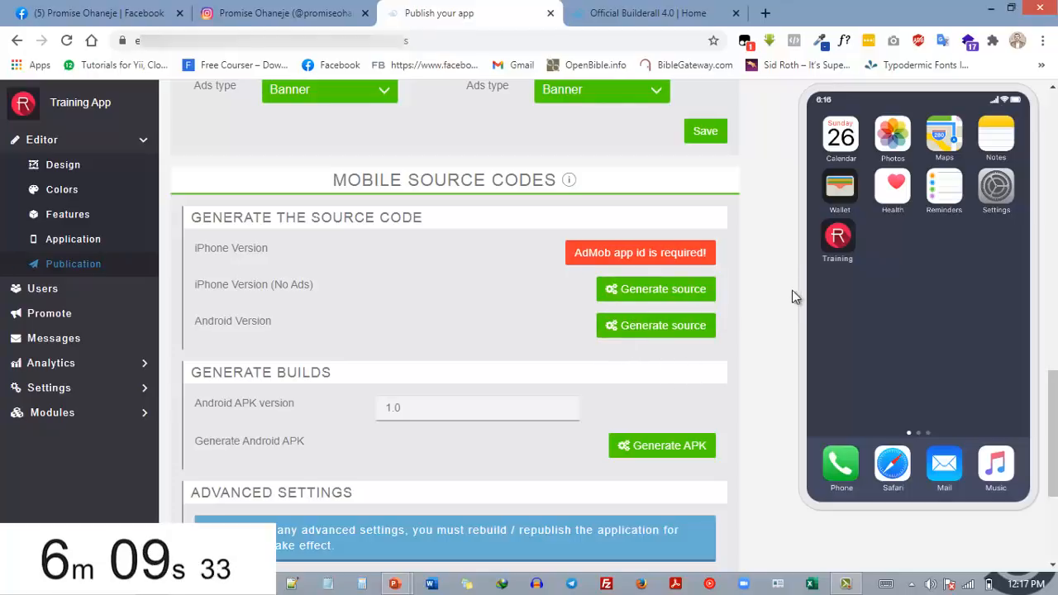
scroll(645, 290, down, 3)
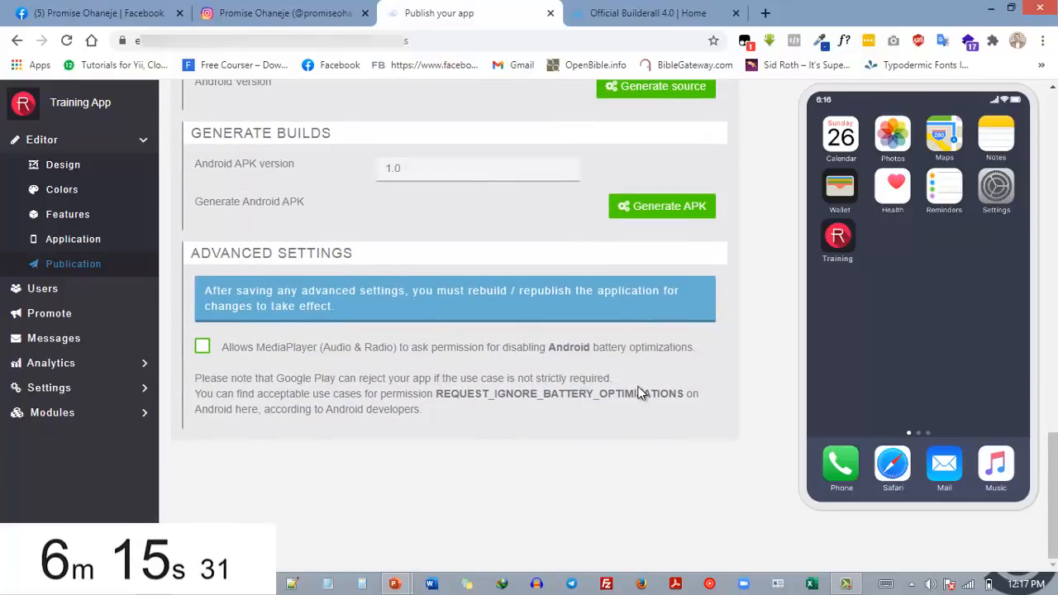
scroll(773, 366, up, 5)
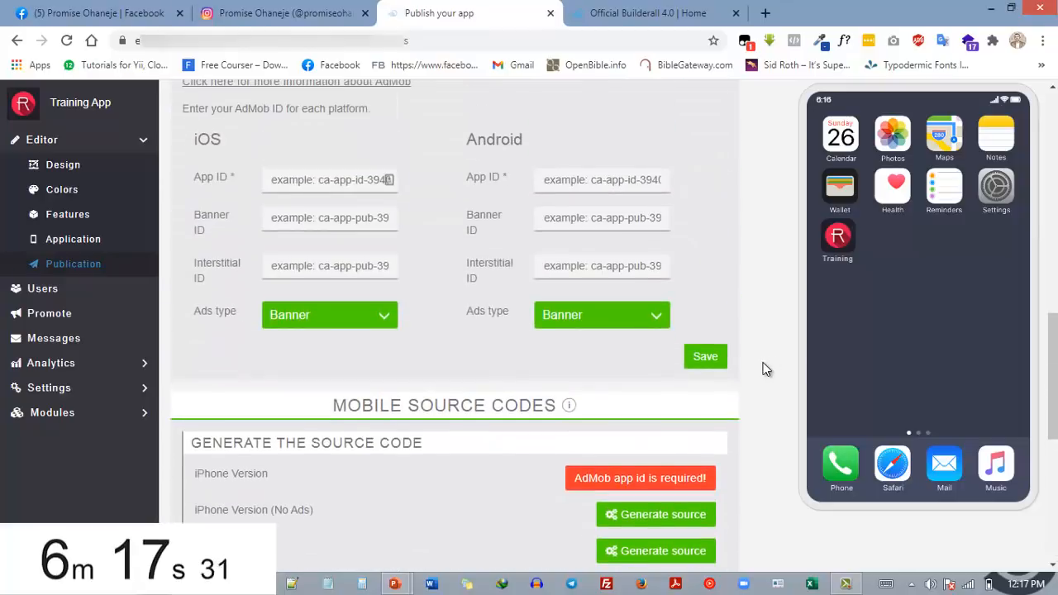
scroll(761, 364, up, 7)
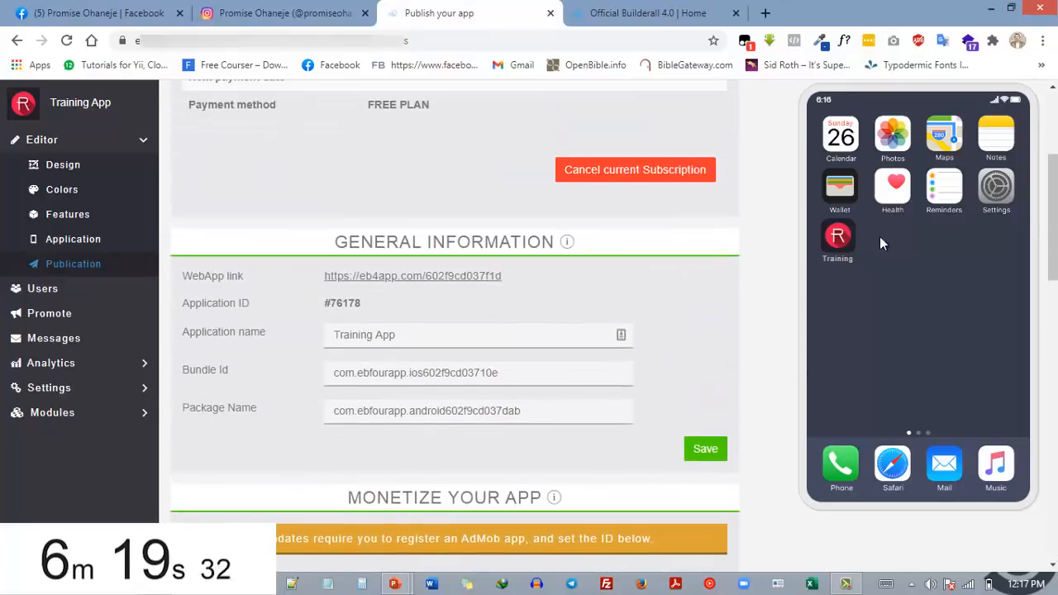
Return to the app's design settings and examine the unified homepage image with its safe zone overlay options
scroll(518, 342, up, 4)
click(301, 130)
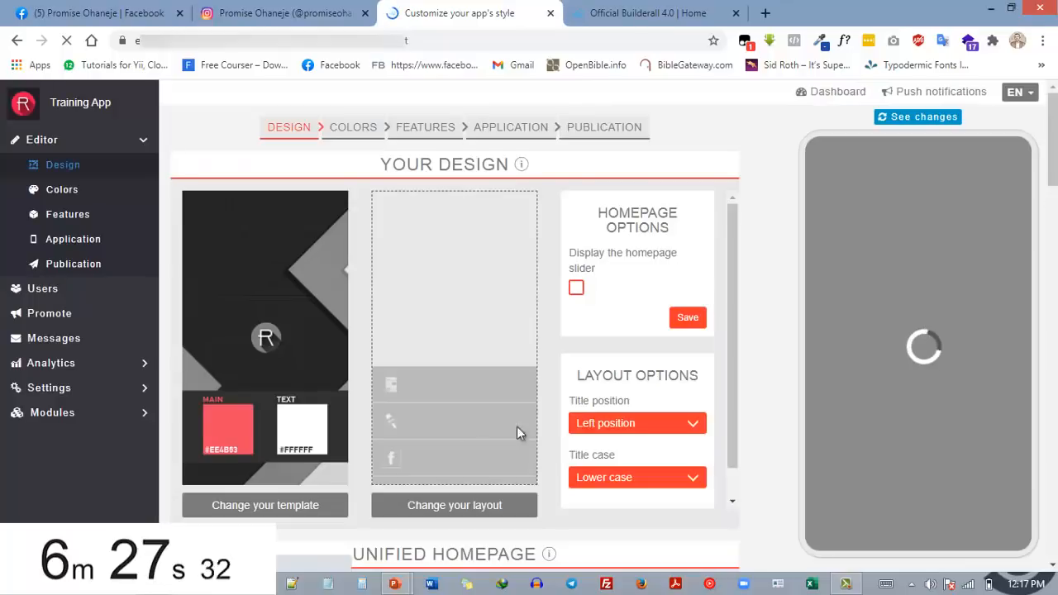
scroll(513, 366, down, 1)
scroll(737, 389, down, 6)
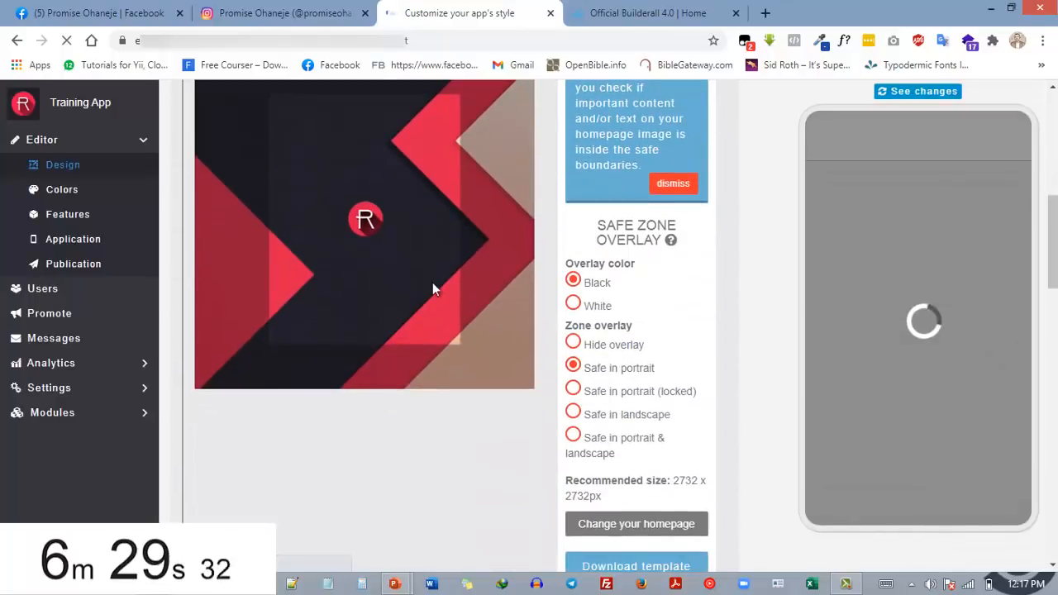
Replace the unified homepage image with Mr Macaroni.jpg from the Downloads folder, accept the default crop, and refresh the app preview
click(639, 532)
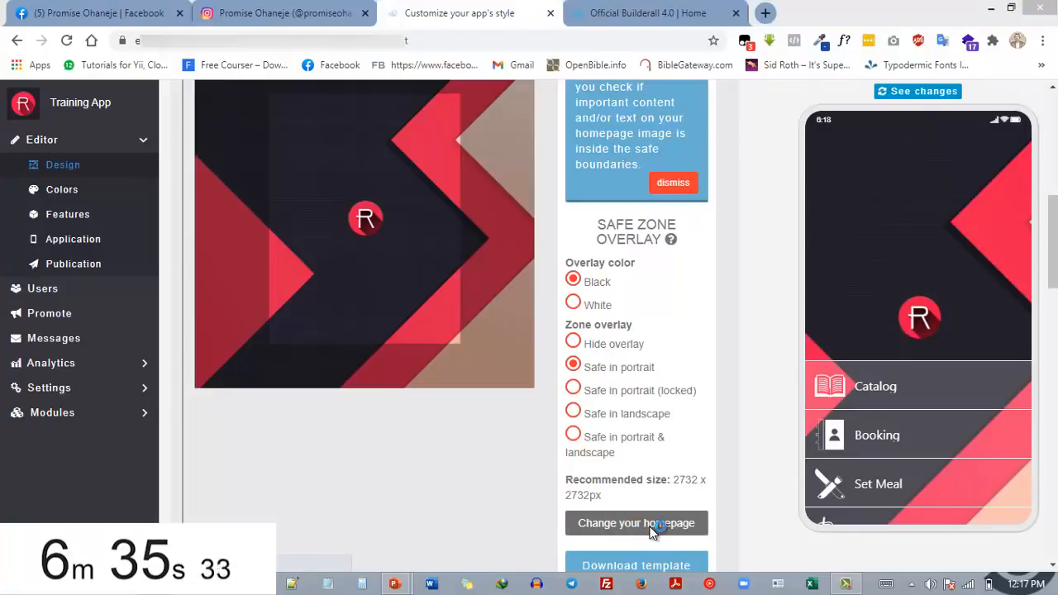
click(646, 531)
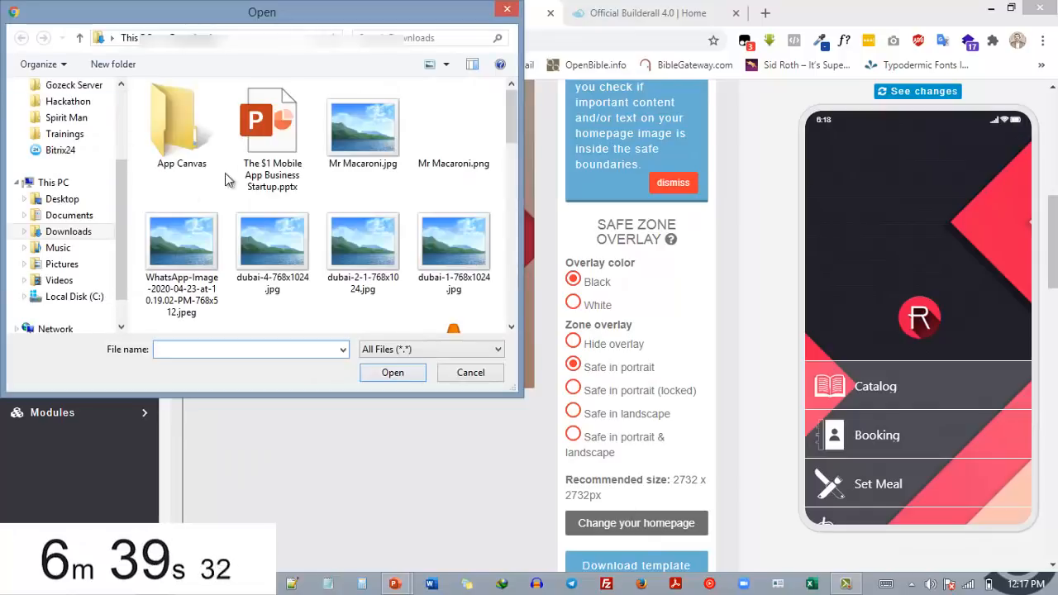
click(362, 141)
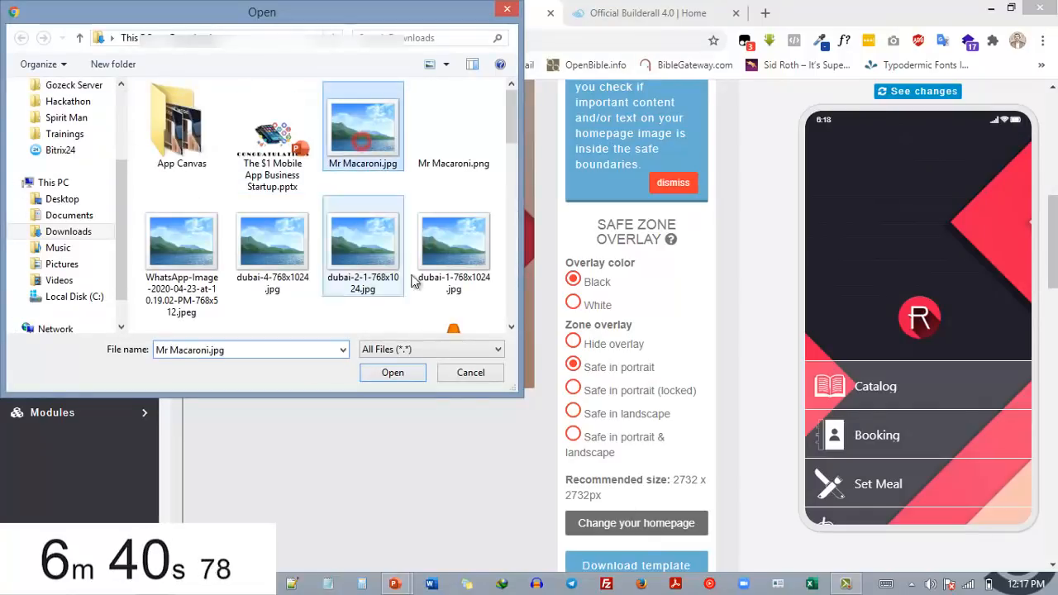
click(387, 372)
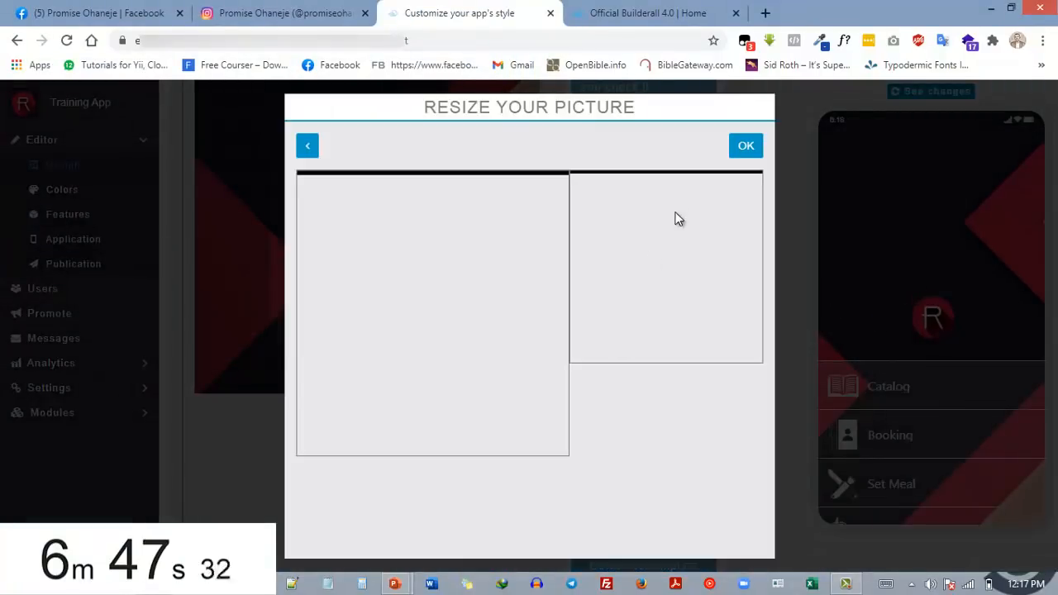
click(746, 146)
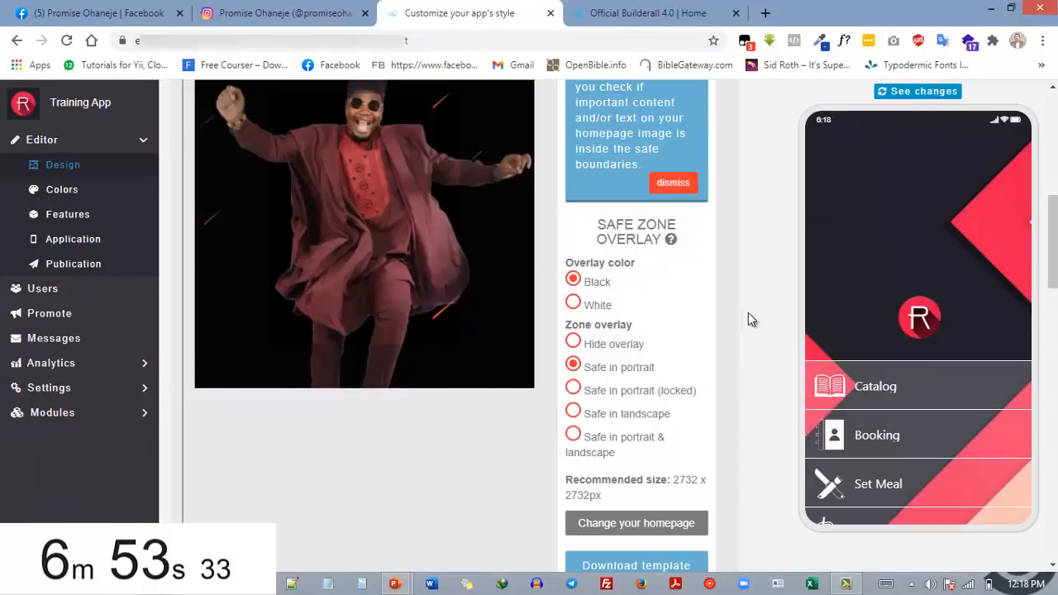
click(907, 94)
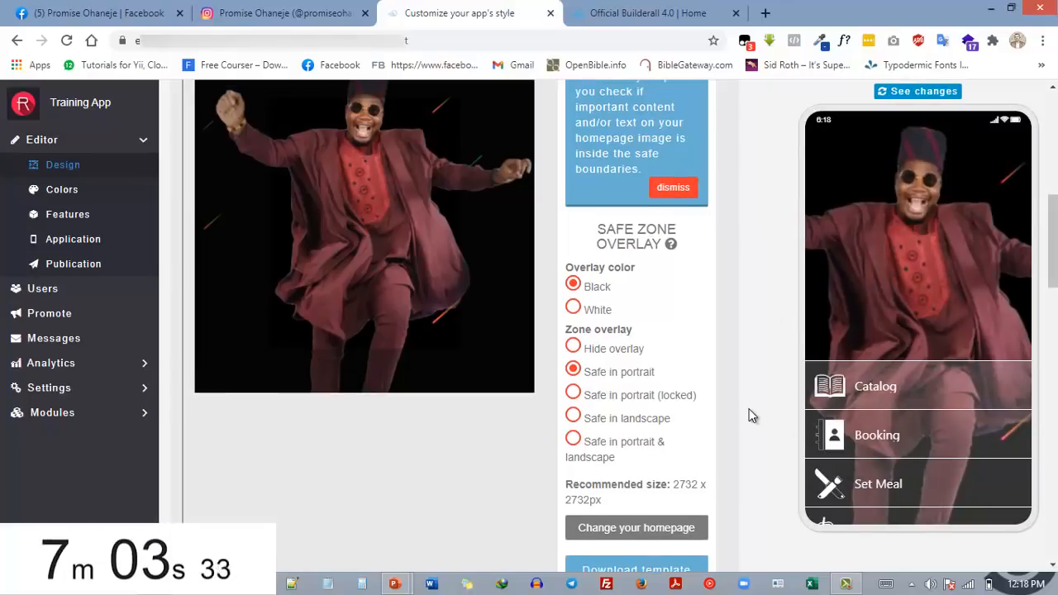
scroll(748, 409, up, 8)
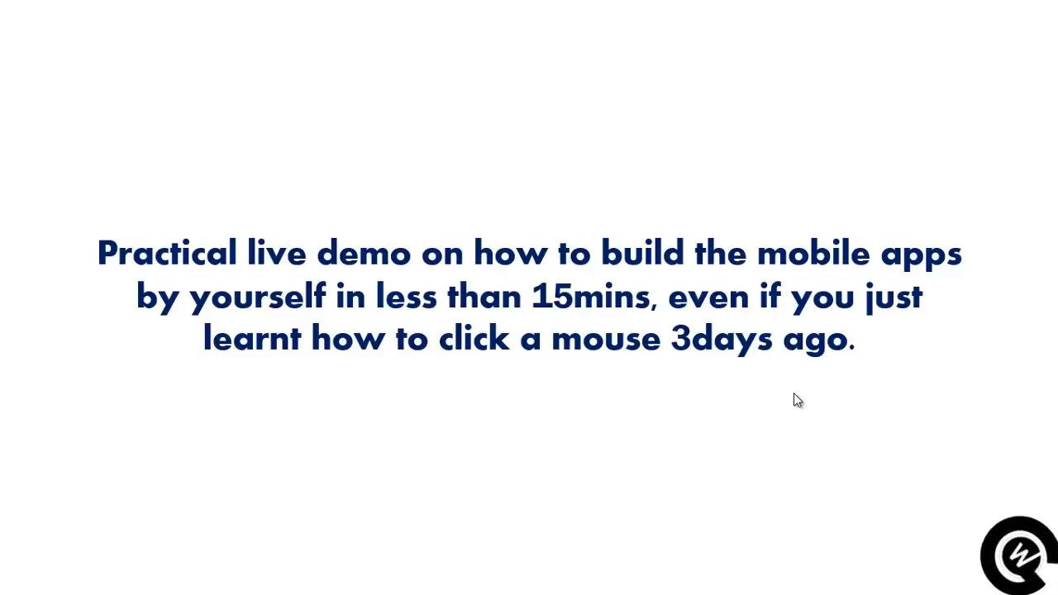
key(Right)
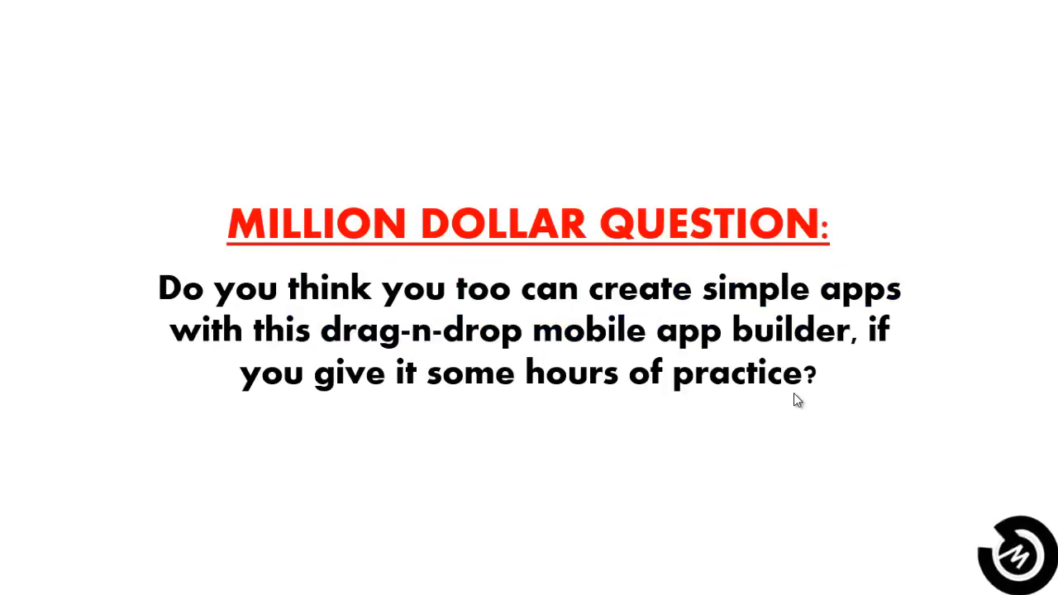